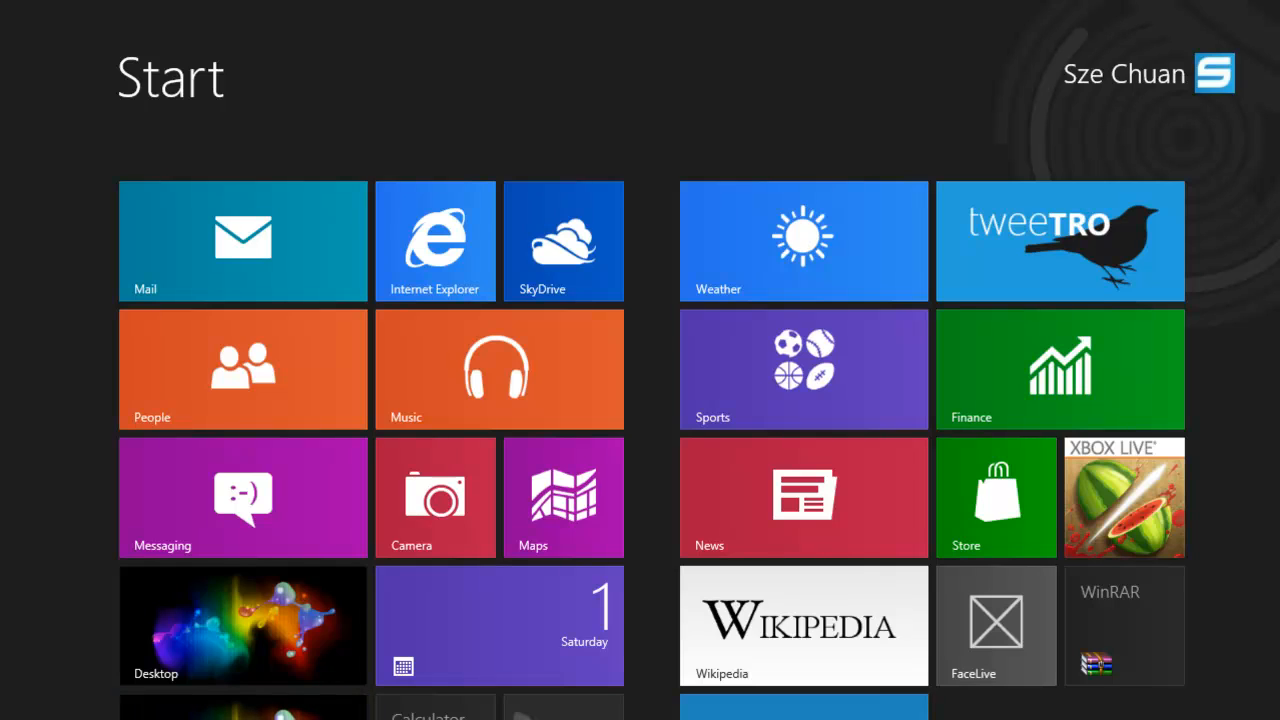
- Open the FaceLive app from the Start screen to preview it, then return to Start
click(987, 680)
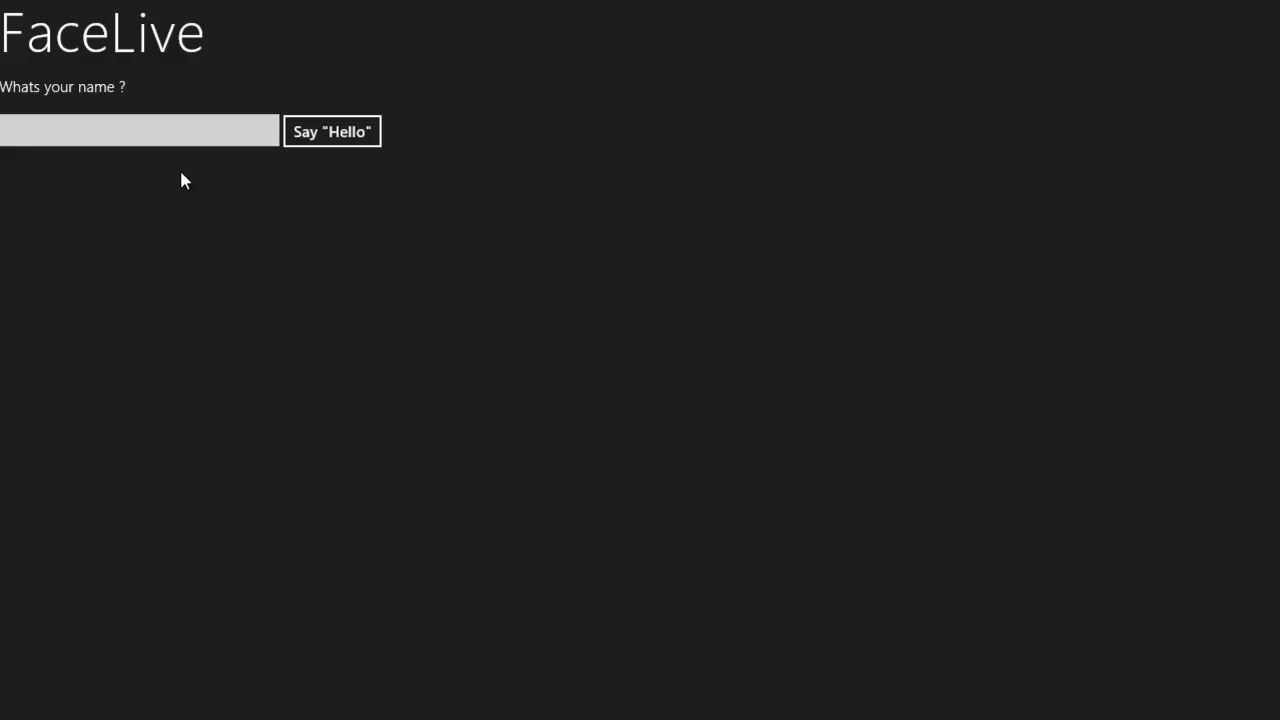
key(super)
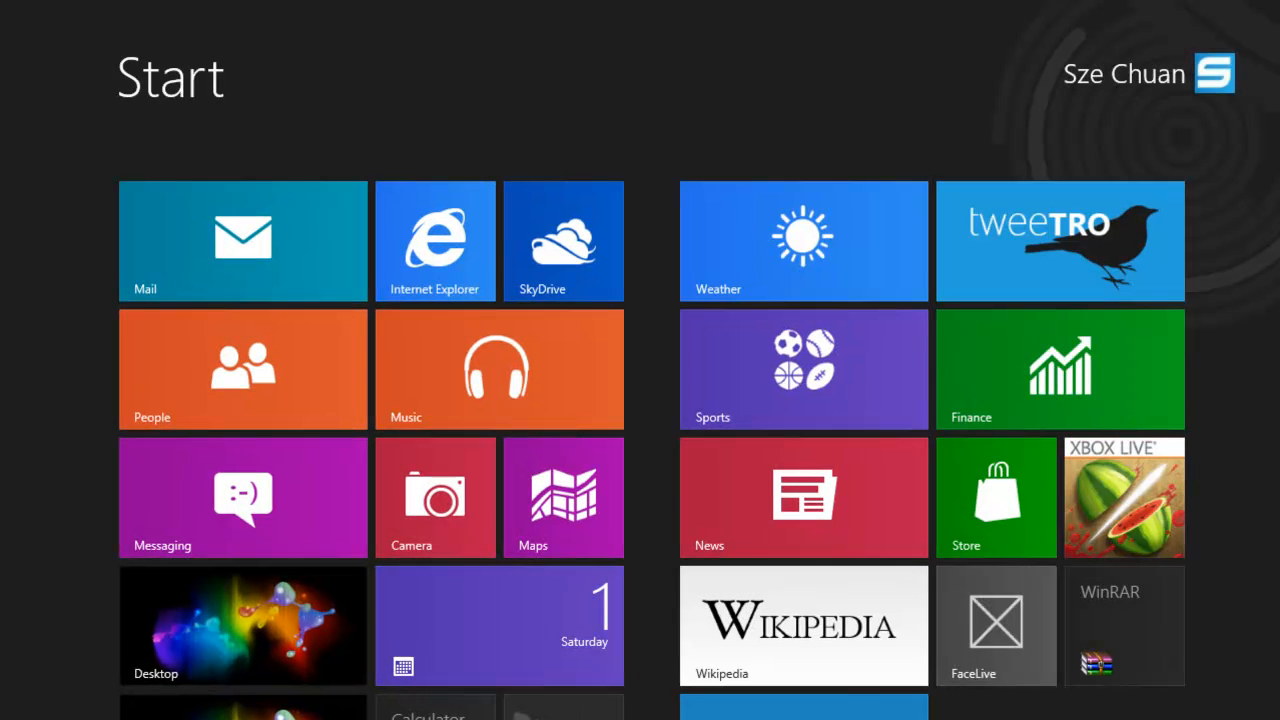
scroll(640, 432, down, 1)
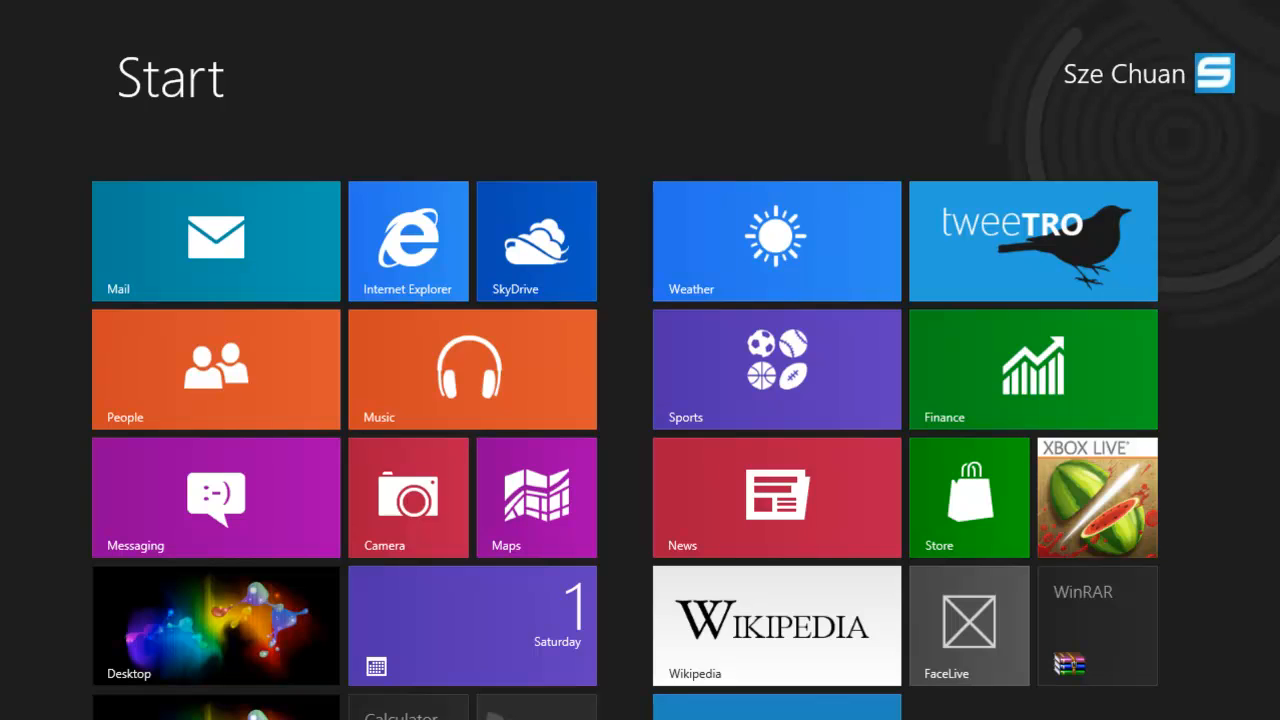
- Open the desktop browser and review the Visual Studio Express 2012 RC for Windows 8 download page and its language options
click(191, 614)
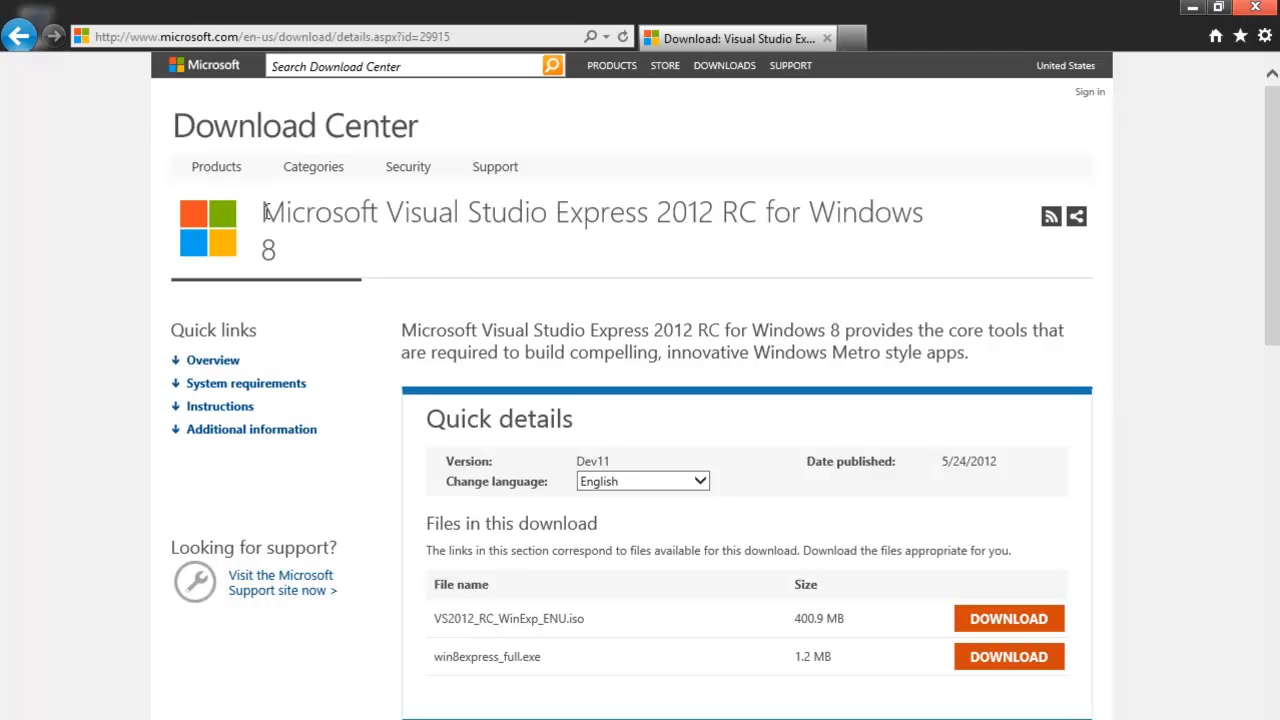
drag(262, 211, 772, 245)
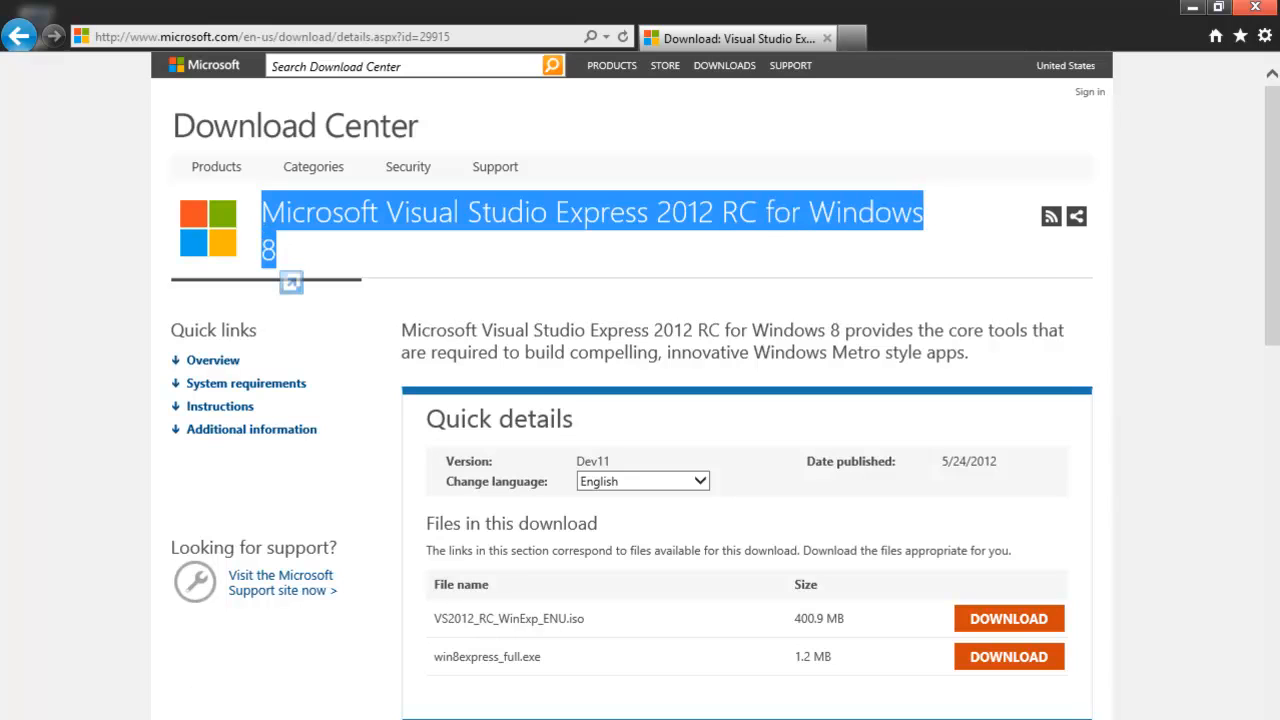
click(803, 645)
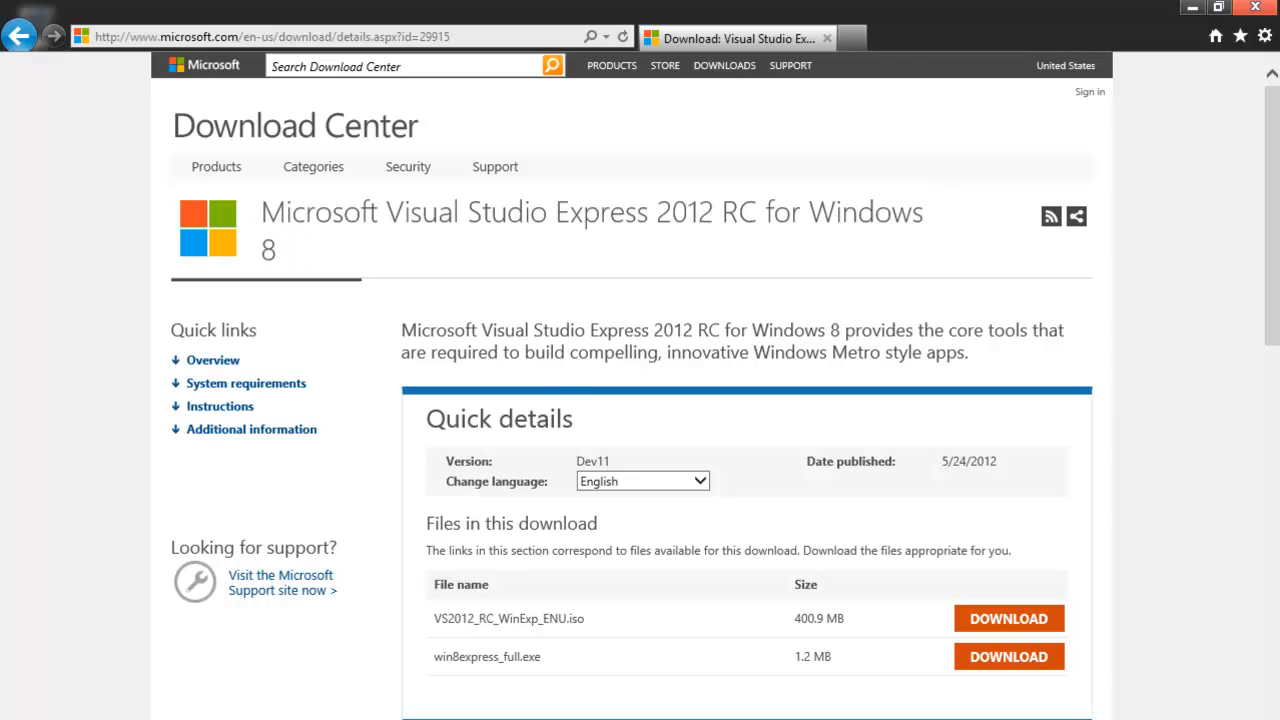
click(638, 484)
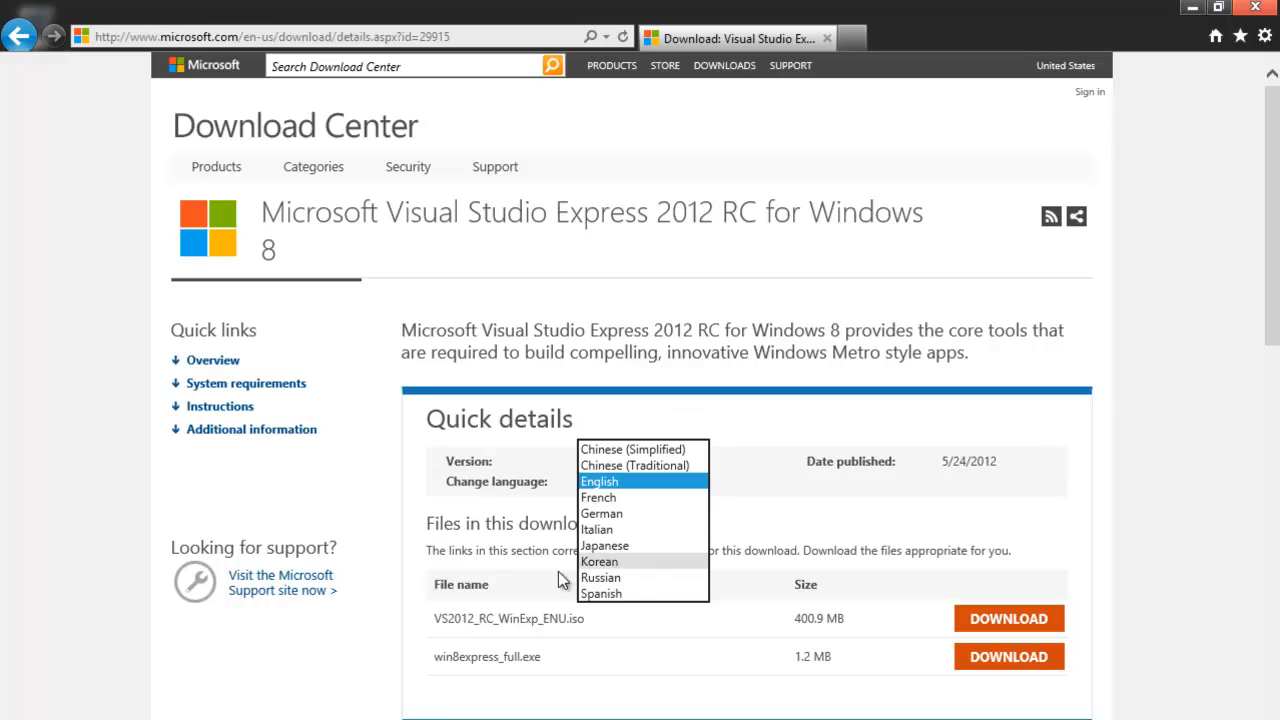
click(565, 699)
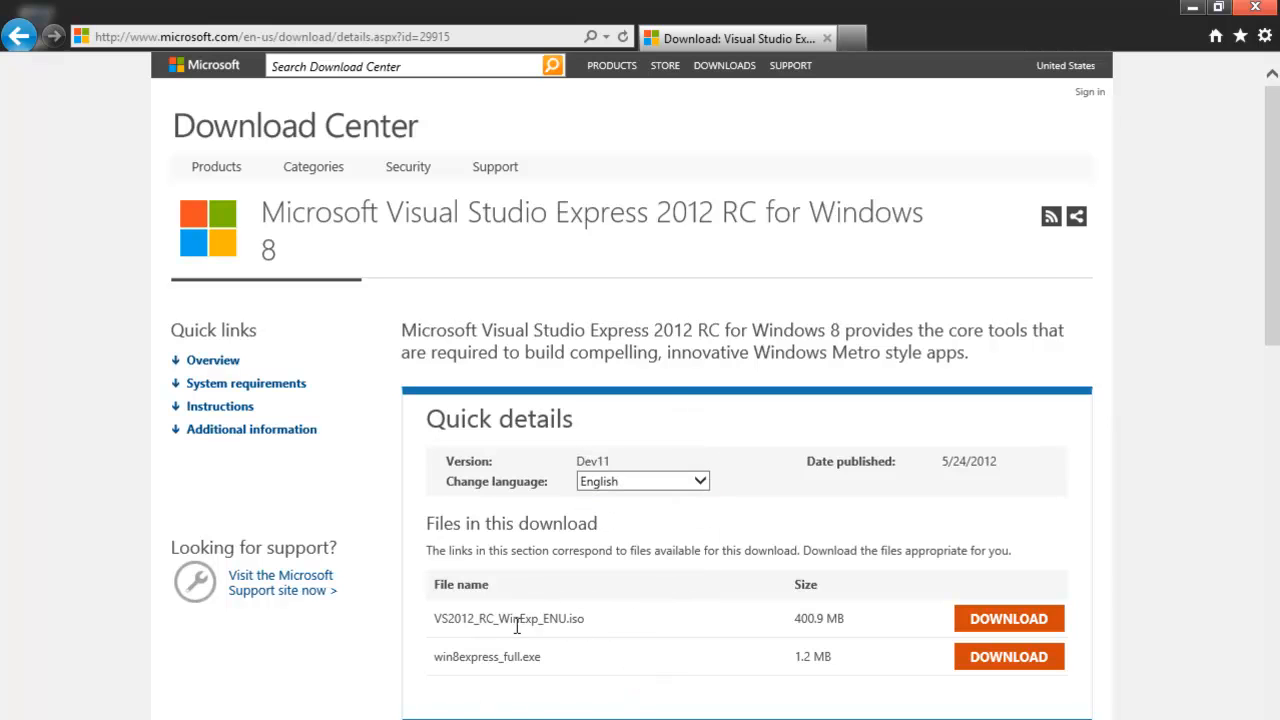
scroll(448, 617, down, 1)
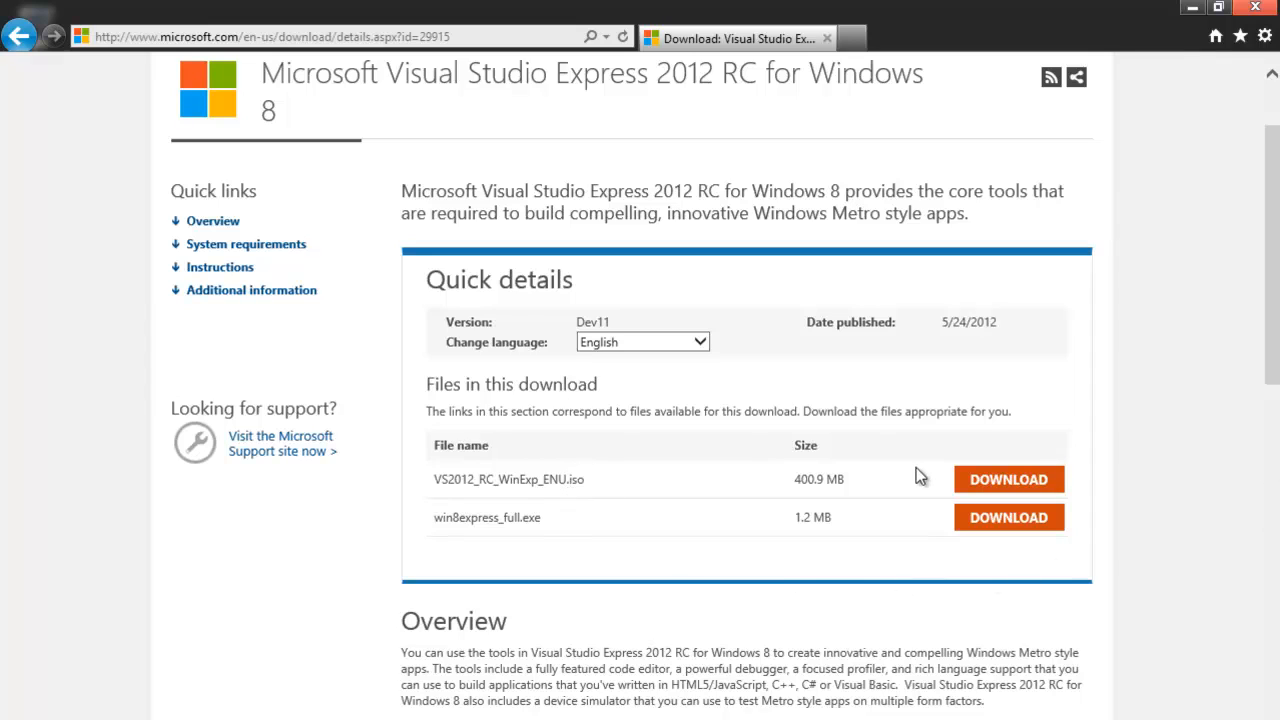
- Download the win8express_full.exe installer, save it, and run it
drag(499, 518, 540, 520)
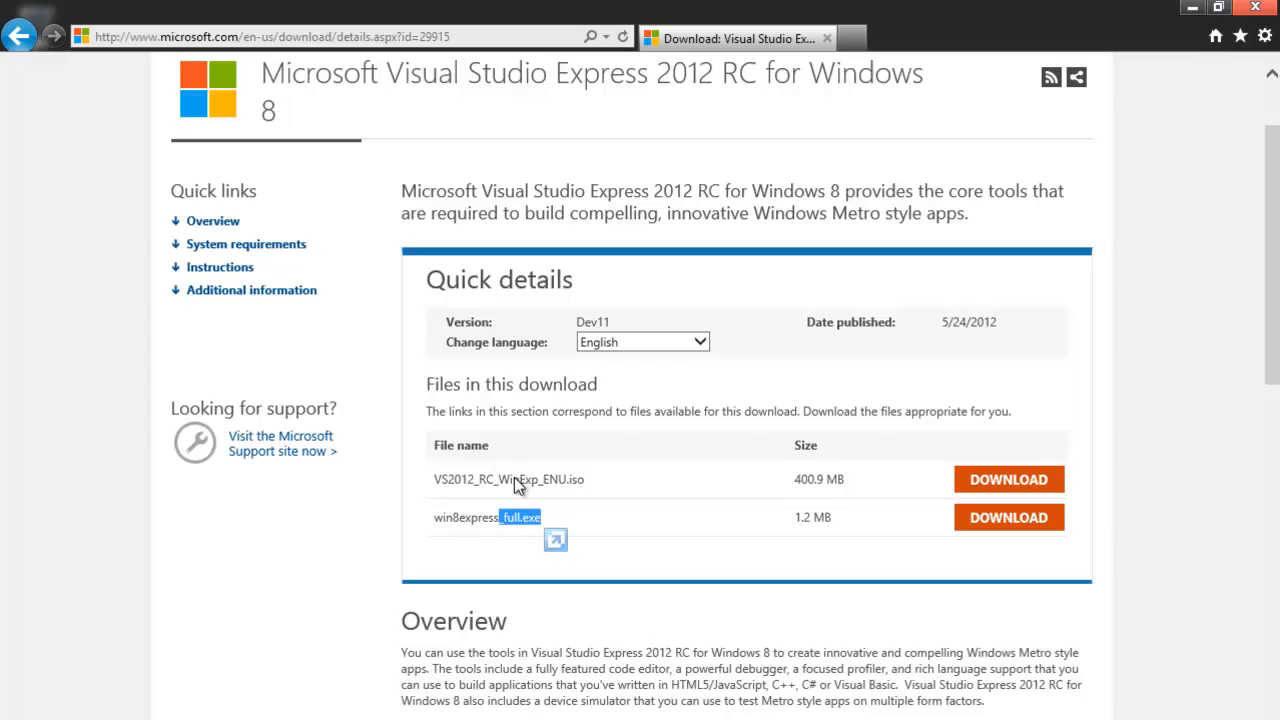
click(547, 493)
click(992, 519)
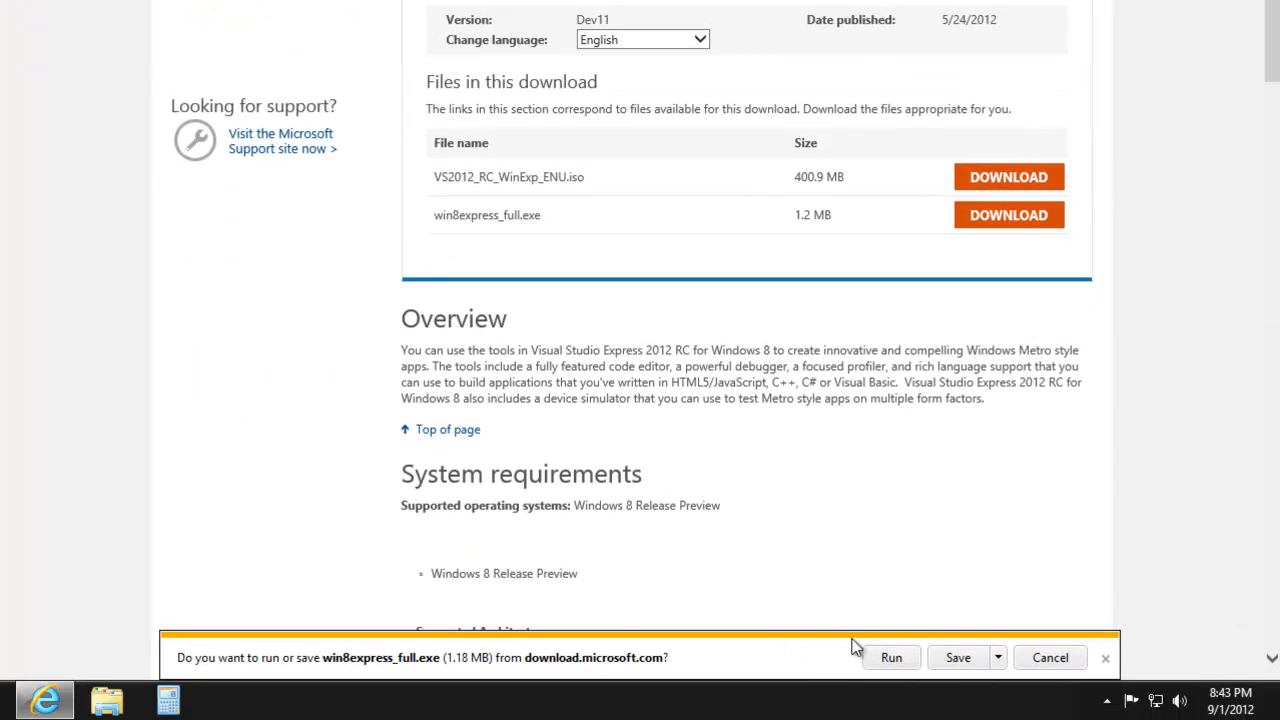
click(965, 658)
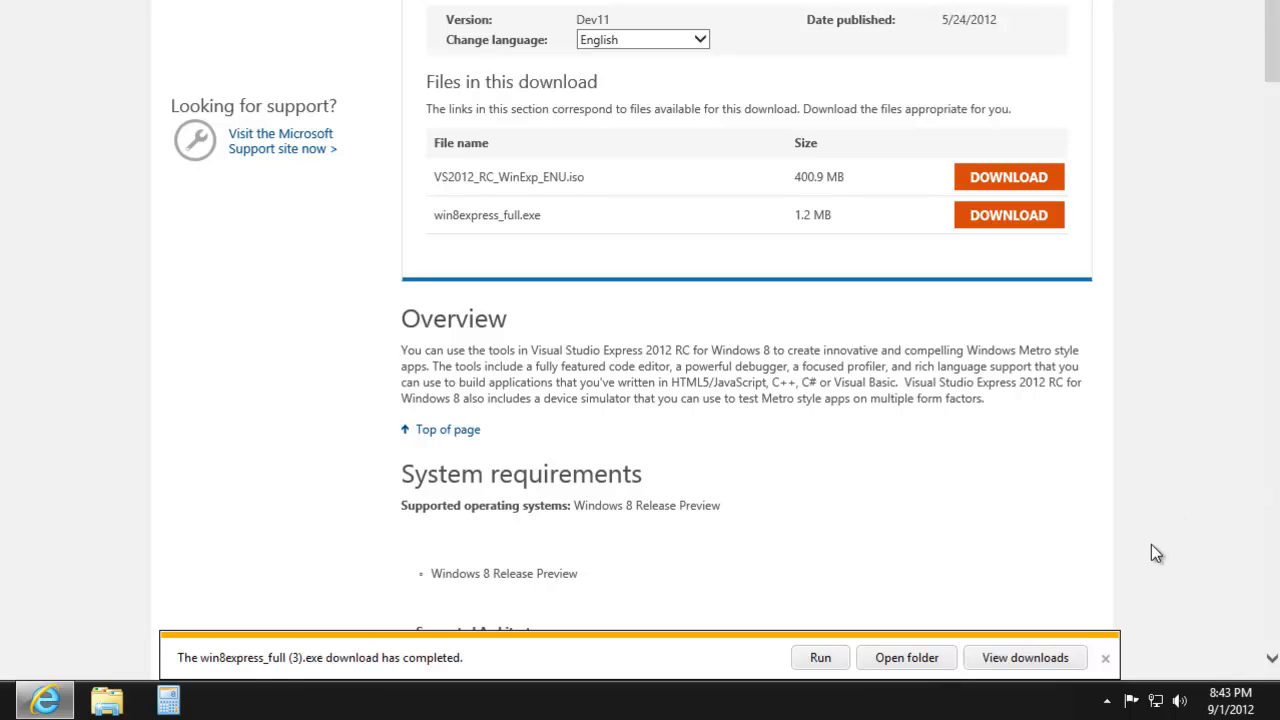
click(820, 658)
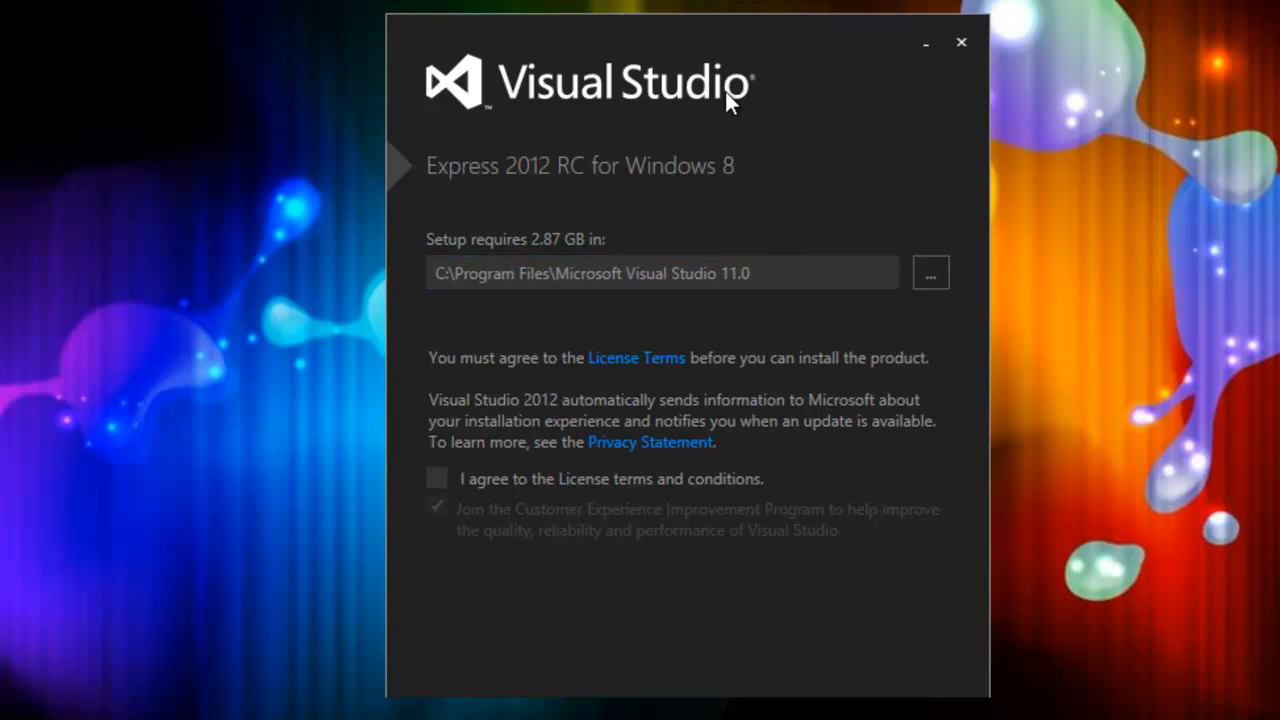
- Accept the license terms, start the installation, and allow the installer to make changes
click(438, 479)
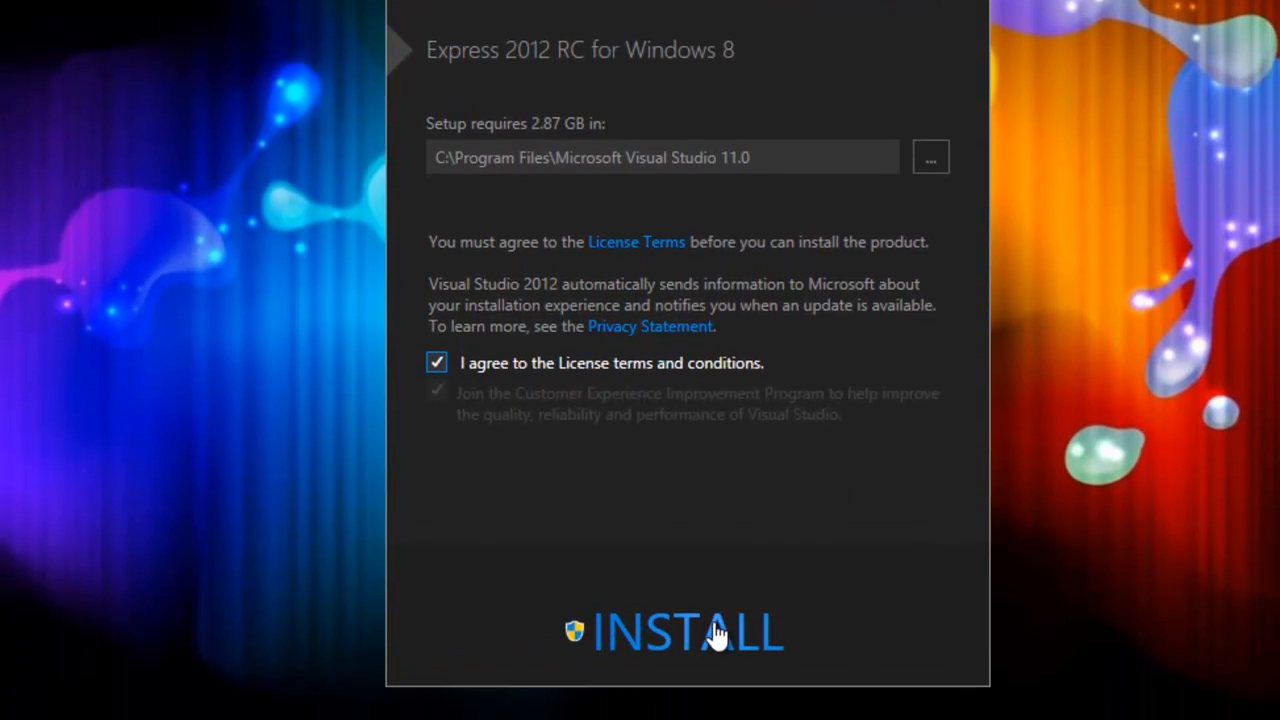
click(700, 638)
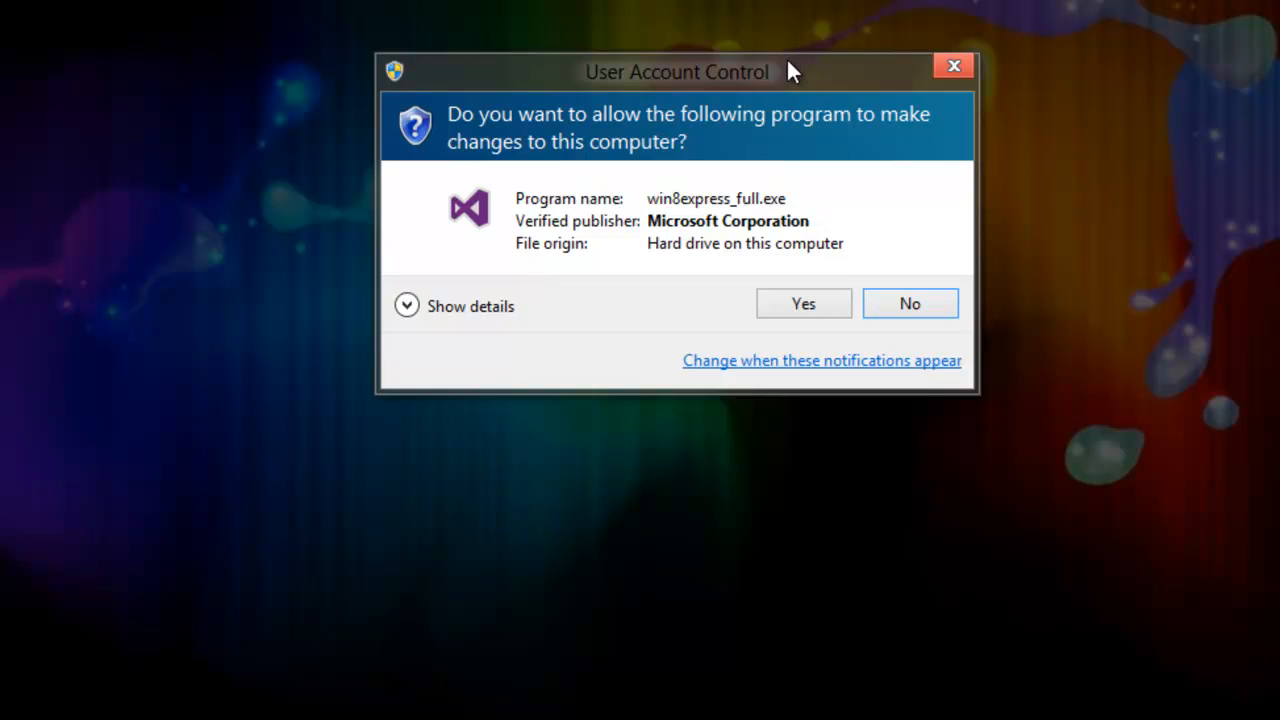
mouse_move(766, 70)
mouse_down()
mouse_move(794, 29)
mouse_move(782, 56)
mouse_up()
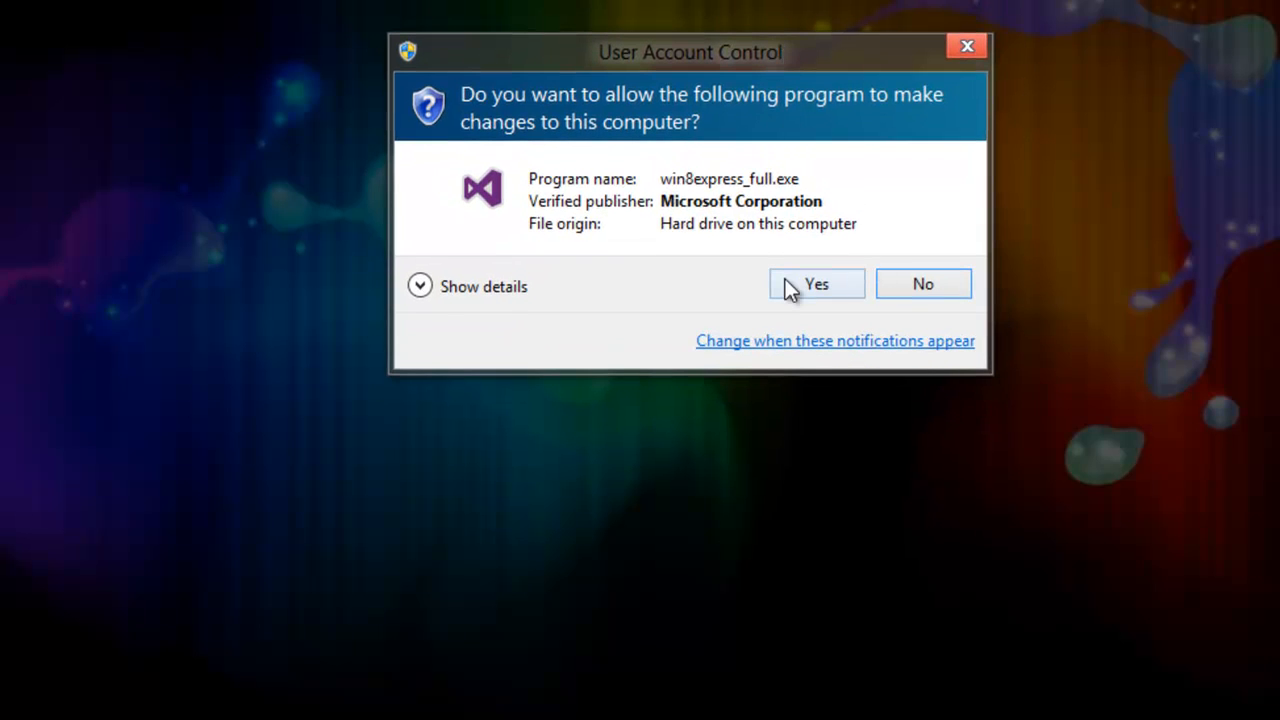
click(813, 285)
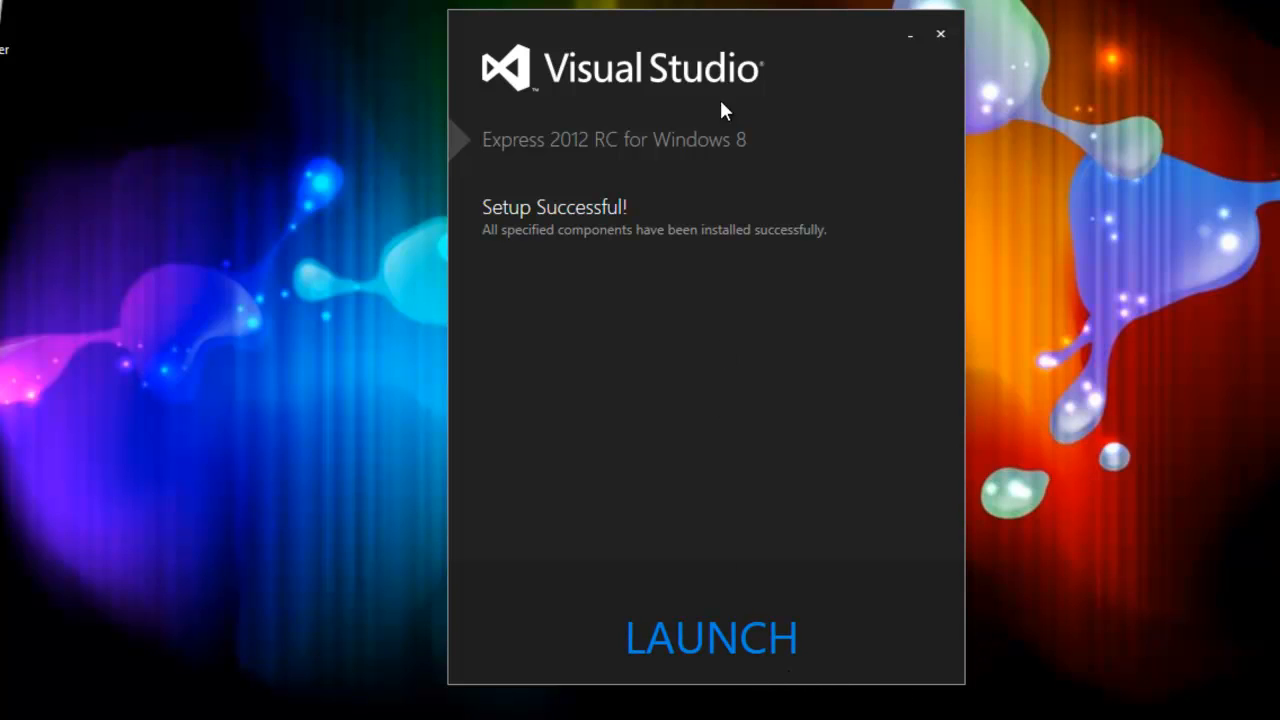
- Launch Visual Studio Express 2012 RC for Windows 8 from the finished setup and switch to it
drag(719, 100, 736, 130)
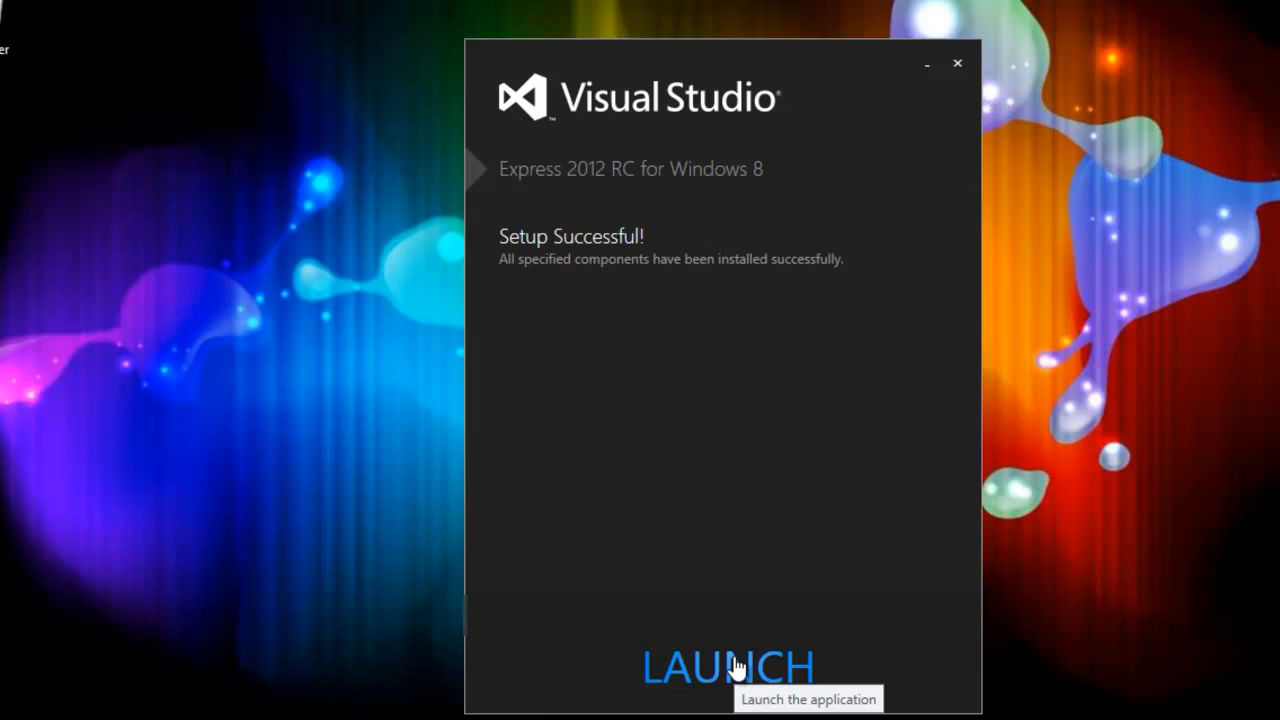
click(736, 668)
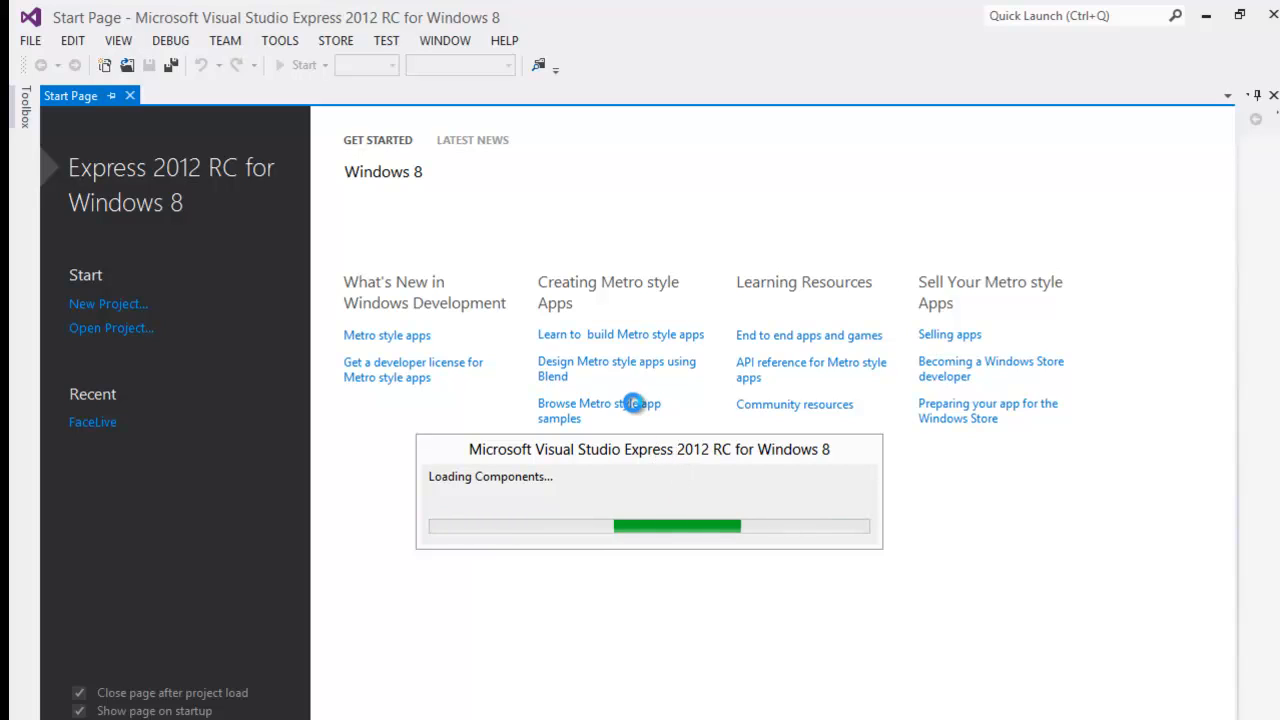
key(super)
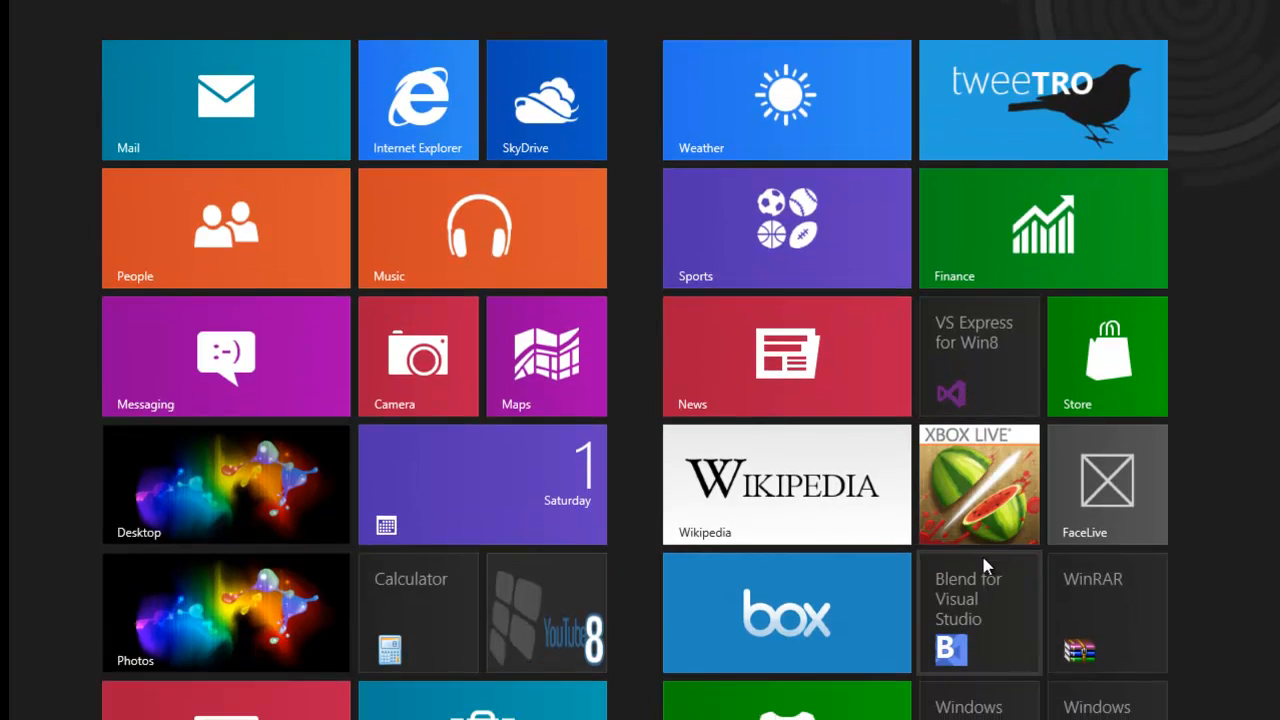
drag(974, 605, 968, 486)
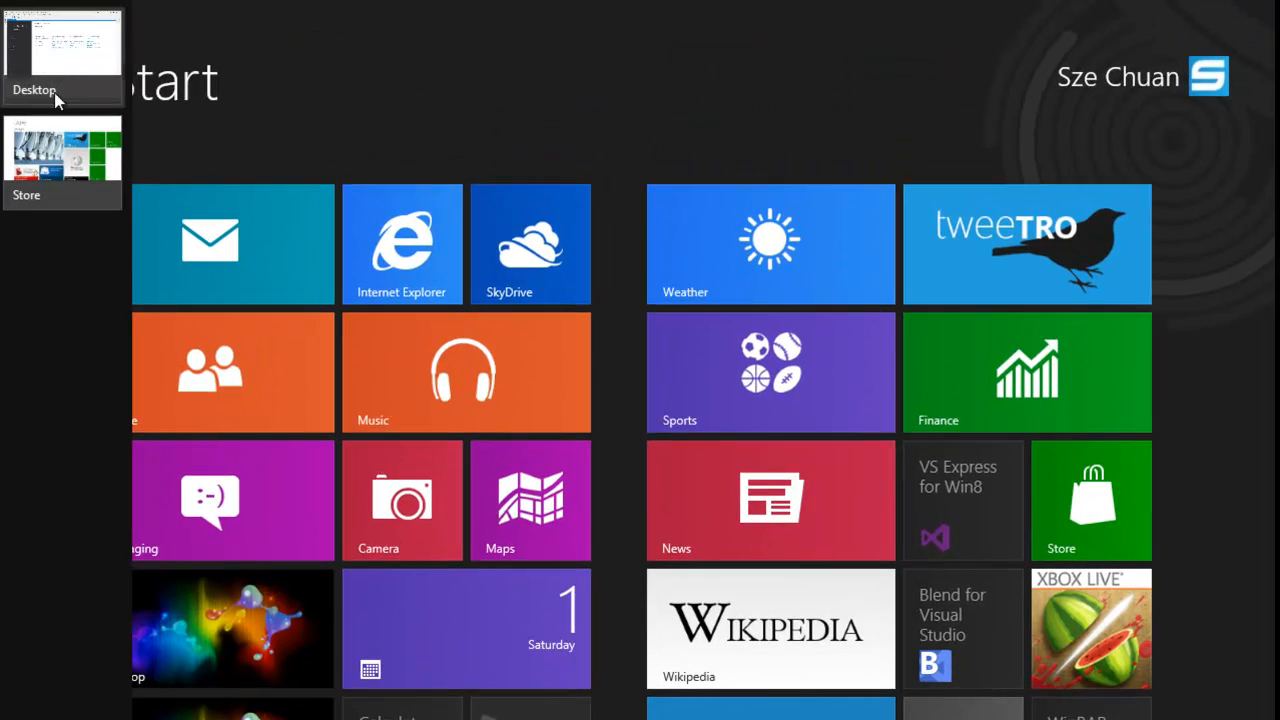
click(130, 640)
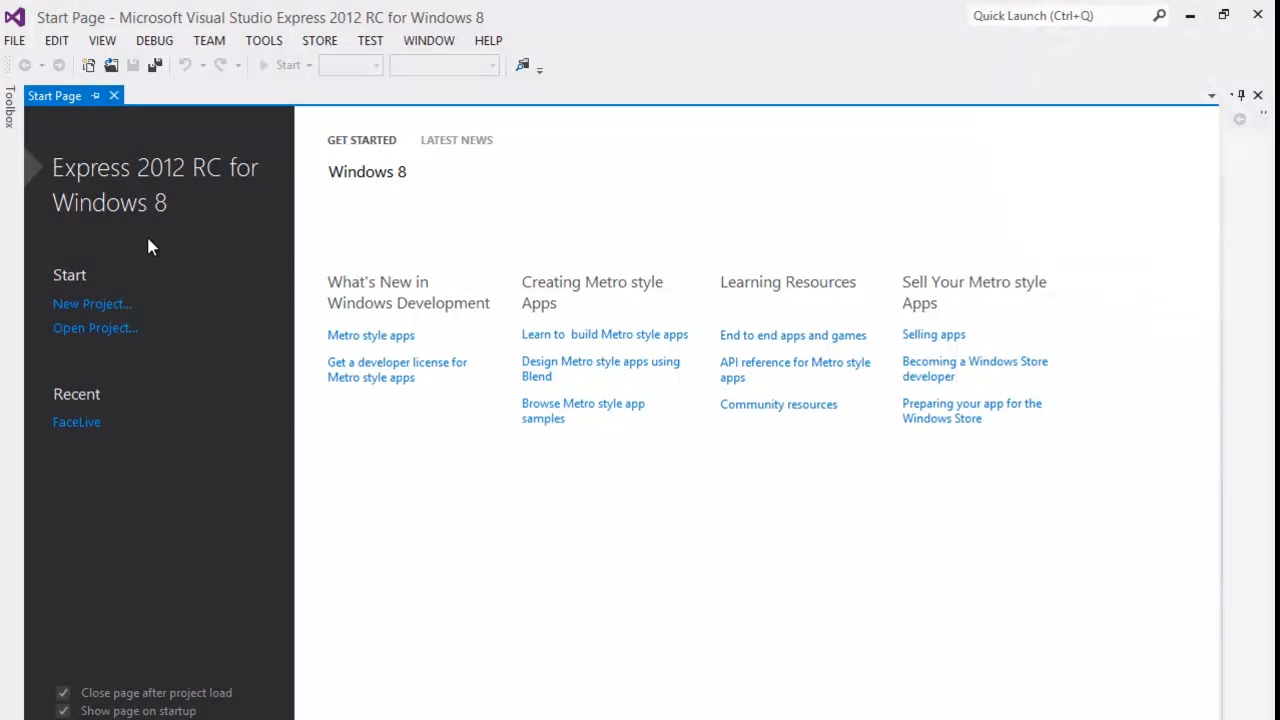
- Create a new JavaScript Windows Metro style Blank App project named demo
click(100, 305)
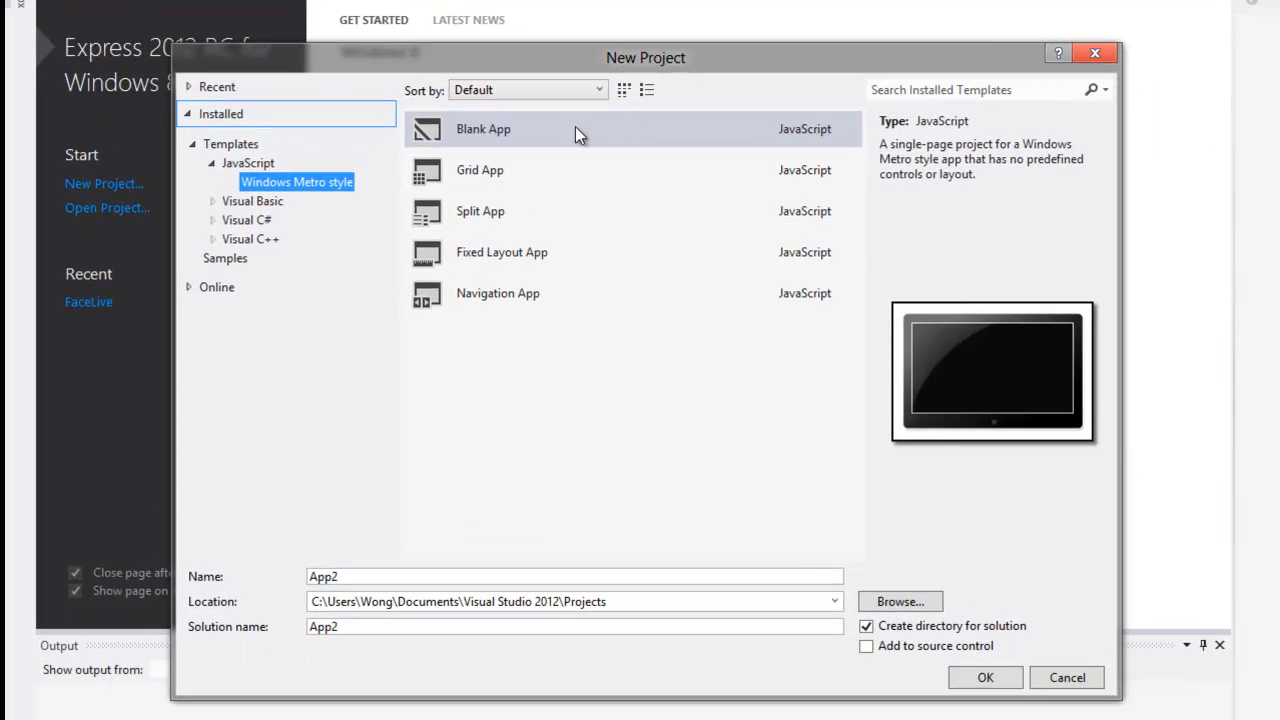
click(575, 130)
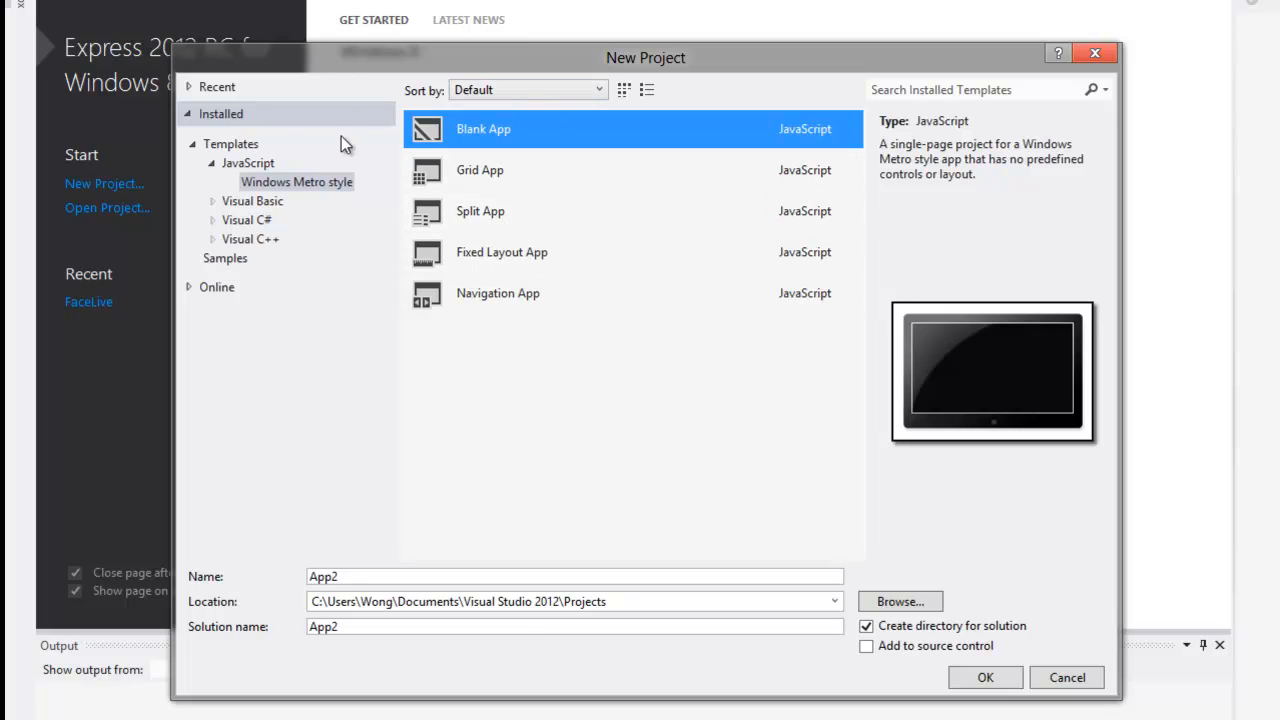
click(243, 164)
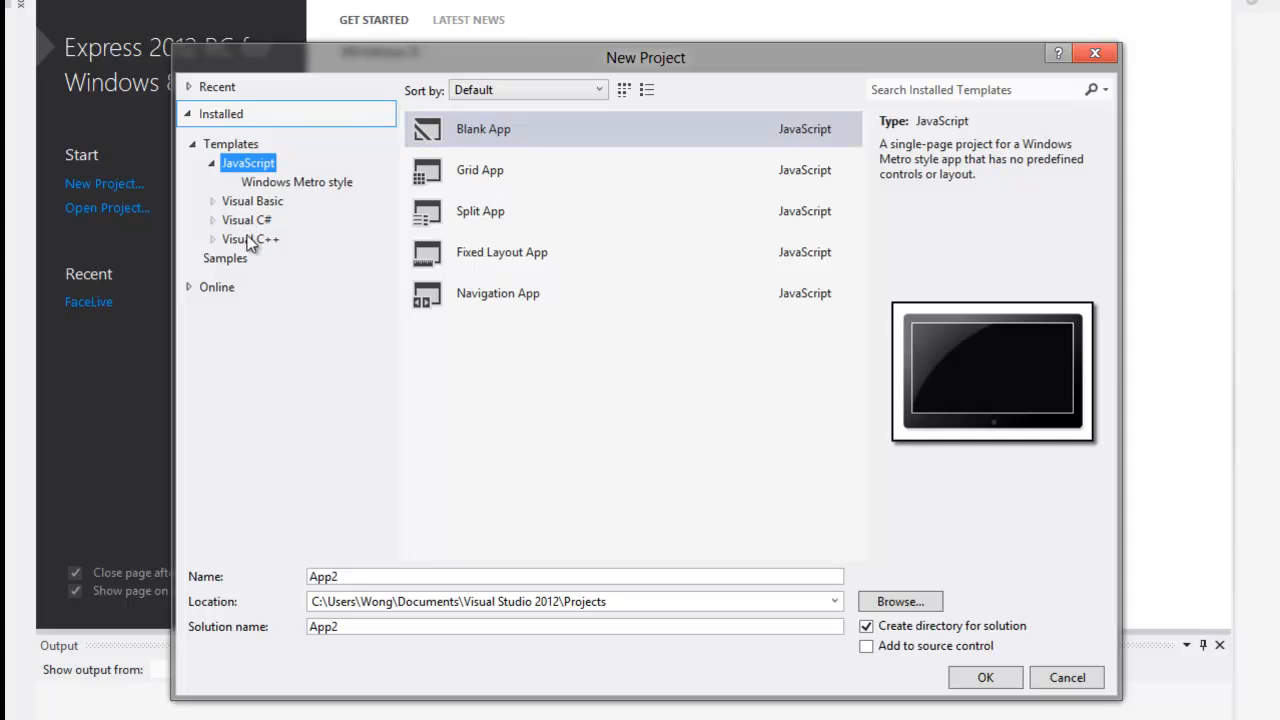
click(276, 185)
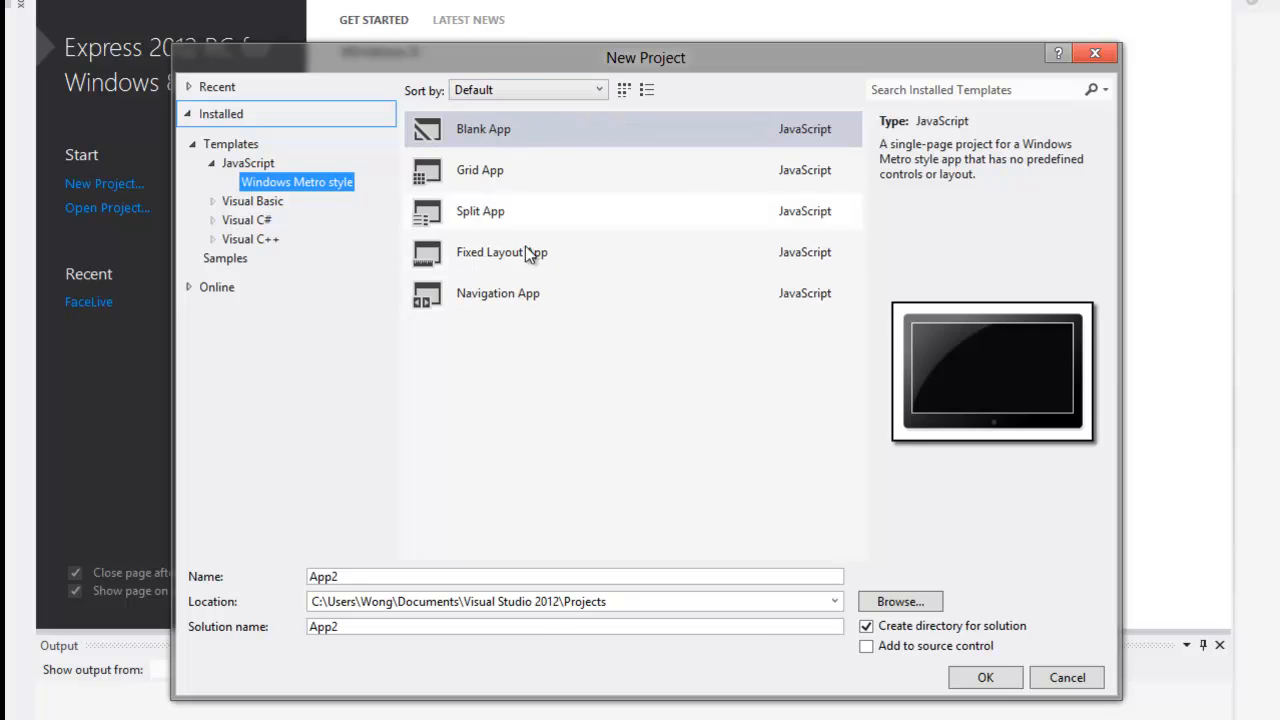
click(345, 577)
double_click(361, 576)
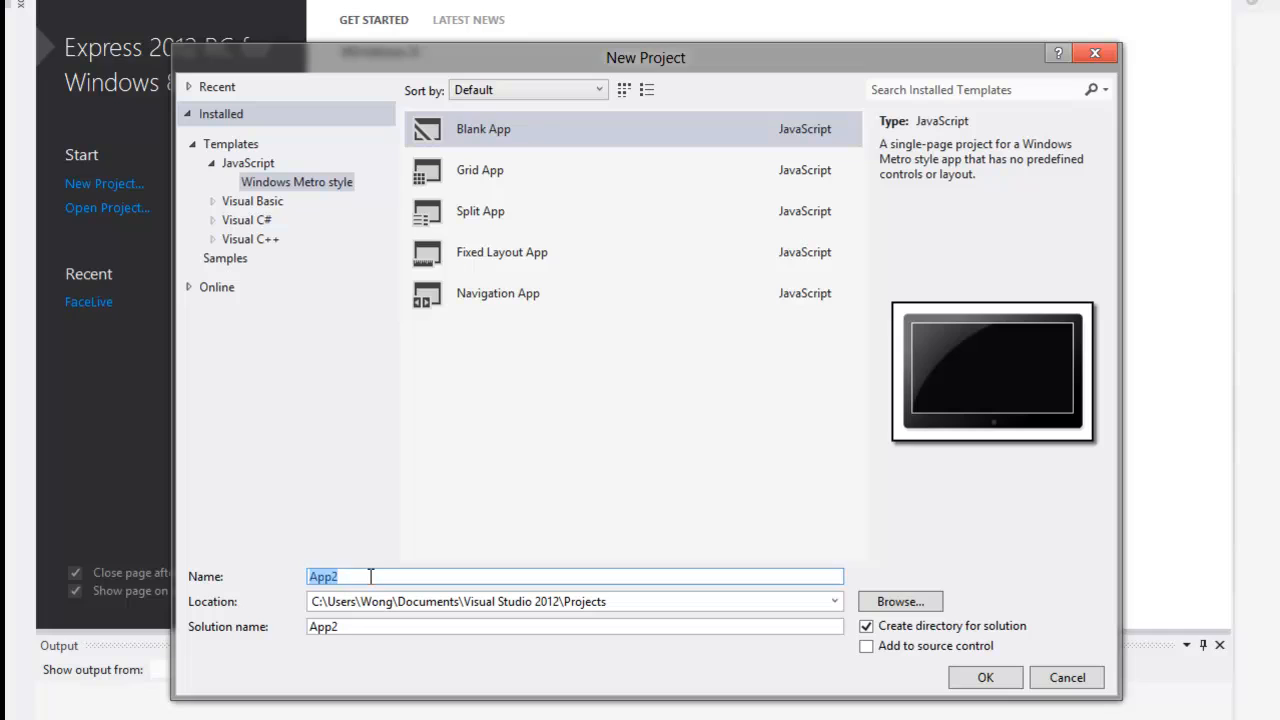
text(demo)
key(Return)
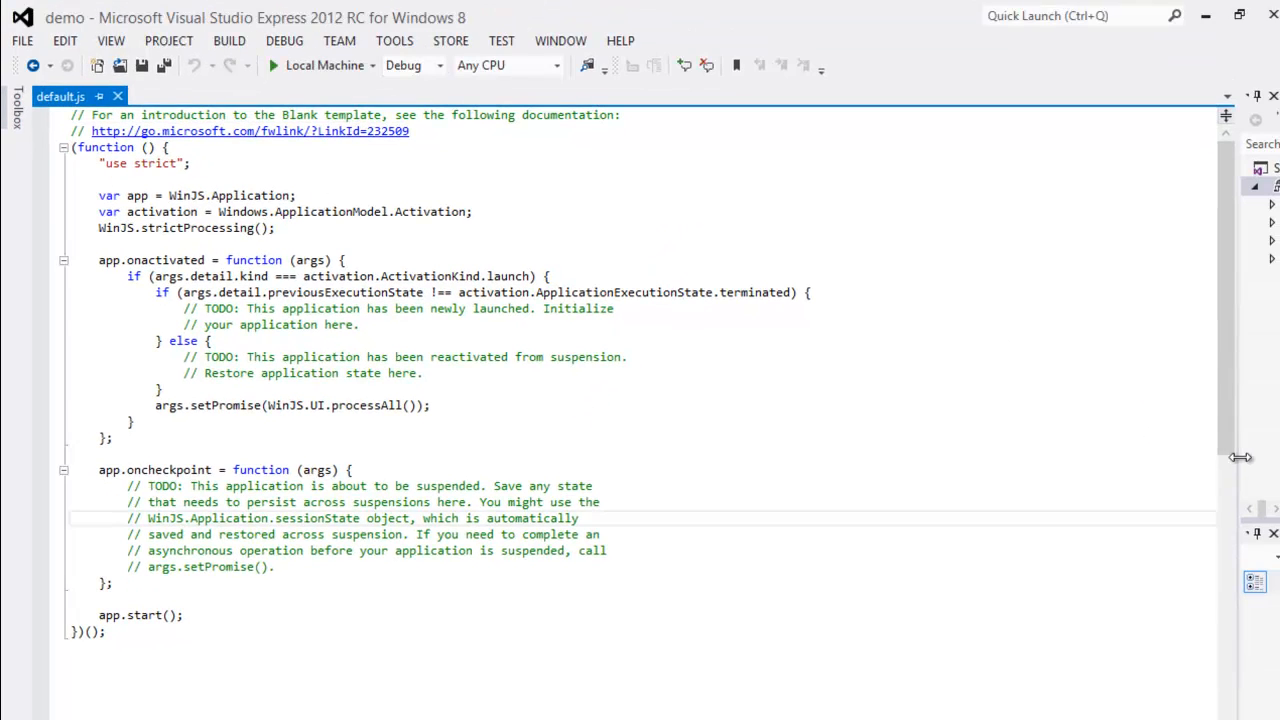
- Widen Solution Explorer, expand the css folder, and open default.html
drag(1200, 464, 937, 464)
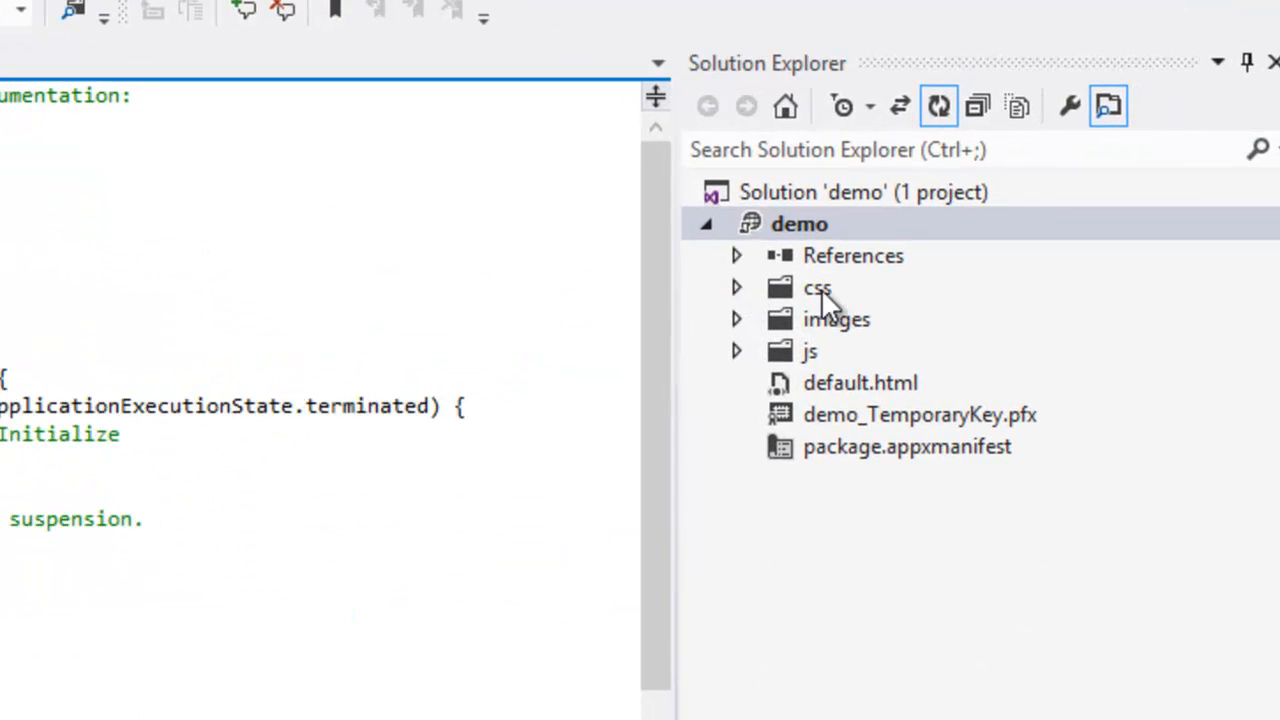
click(734, 260)
click(738, 289)
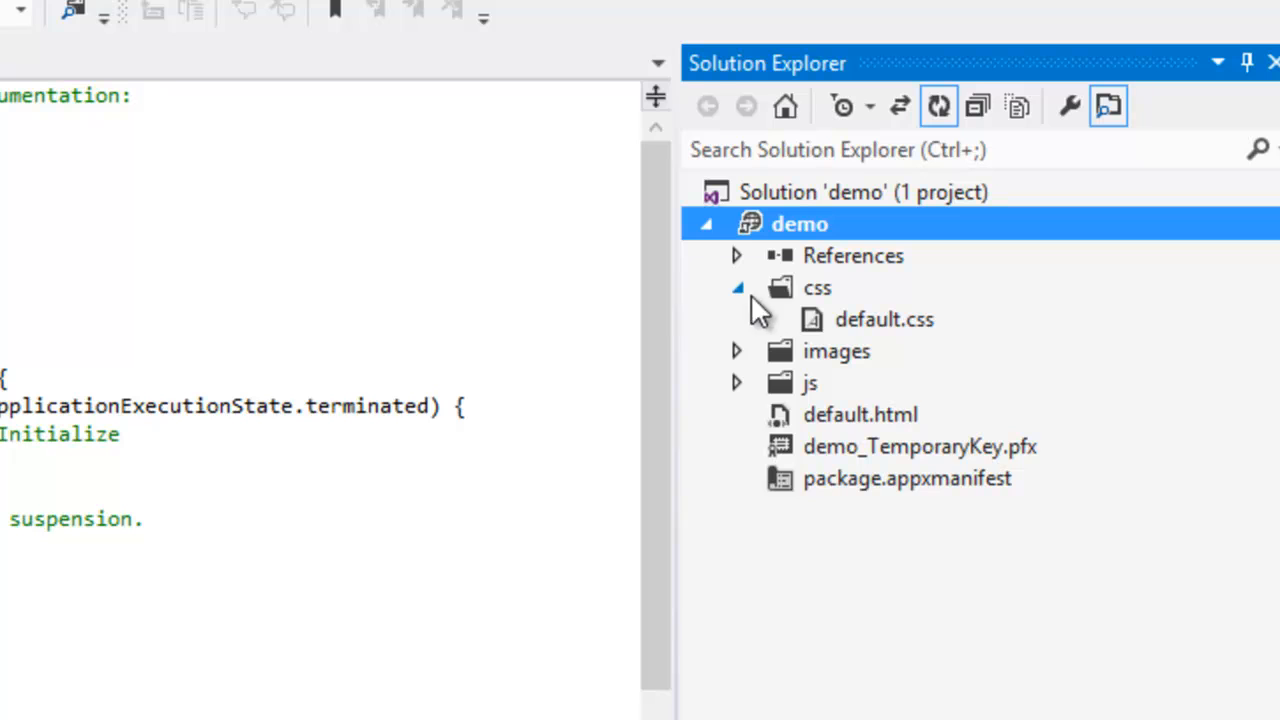
double_click(841, 320)
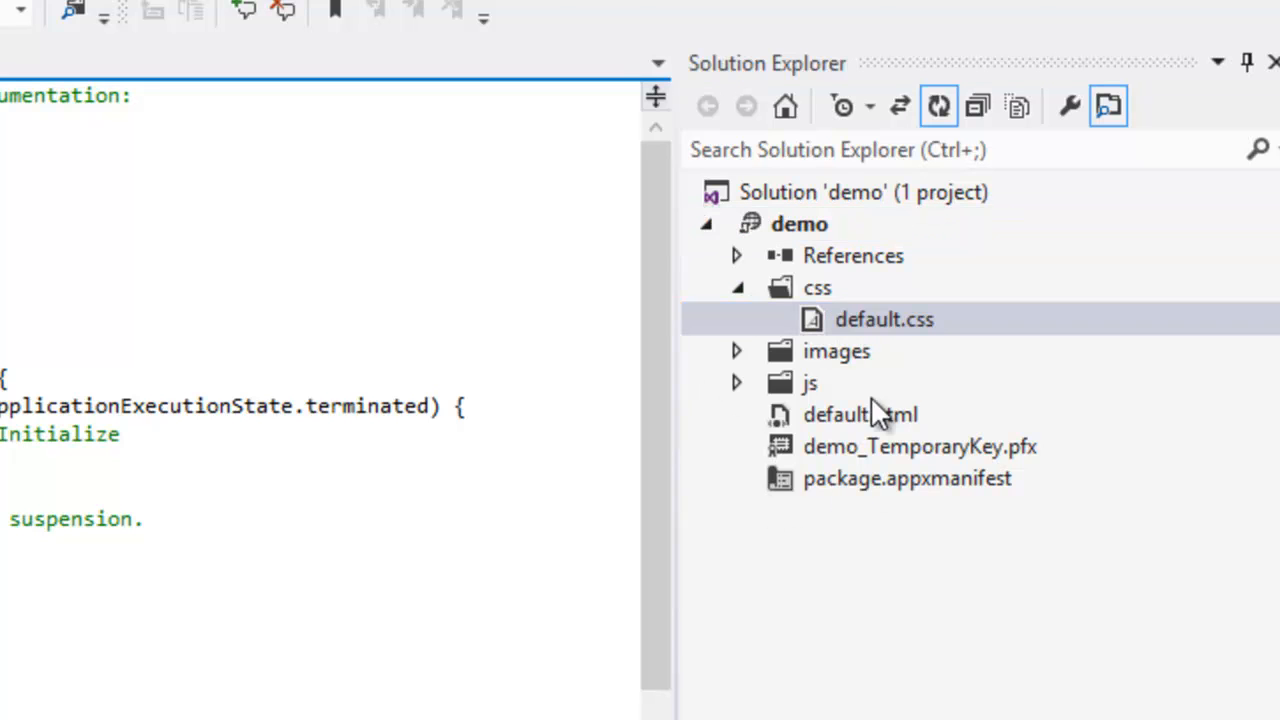
click(821, 417)
double_click(821, 415)
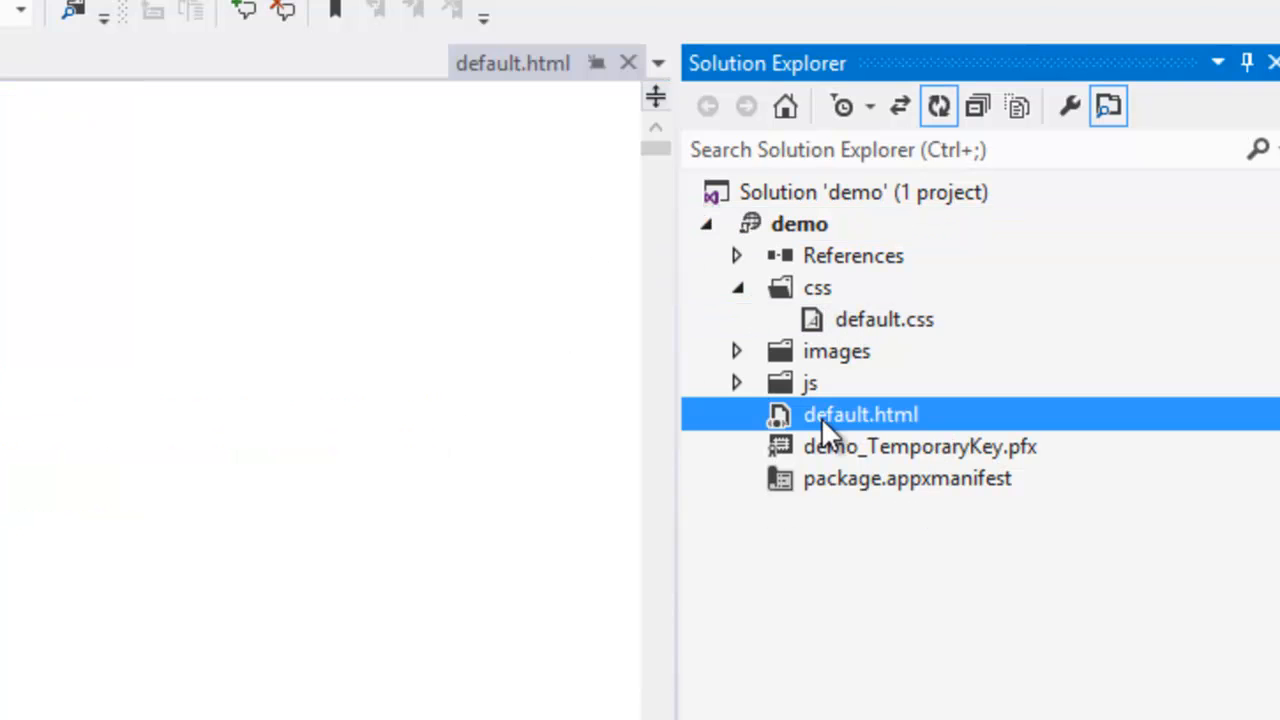
- Delete the placeholder text 'Content goes here' from the paragraph in the body of default.html
click(268, 590)
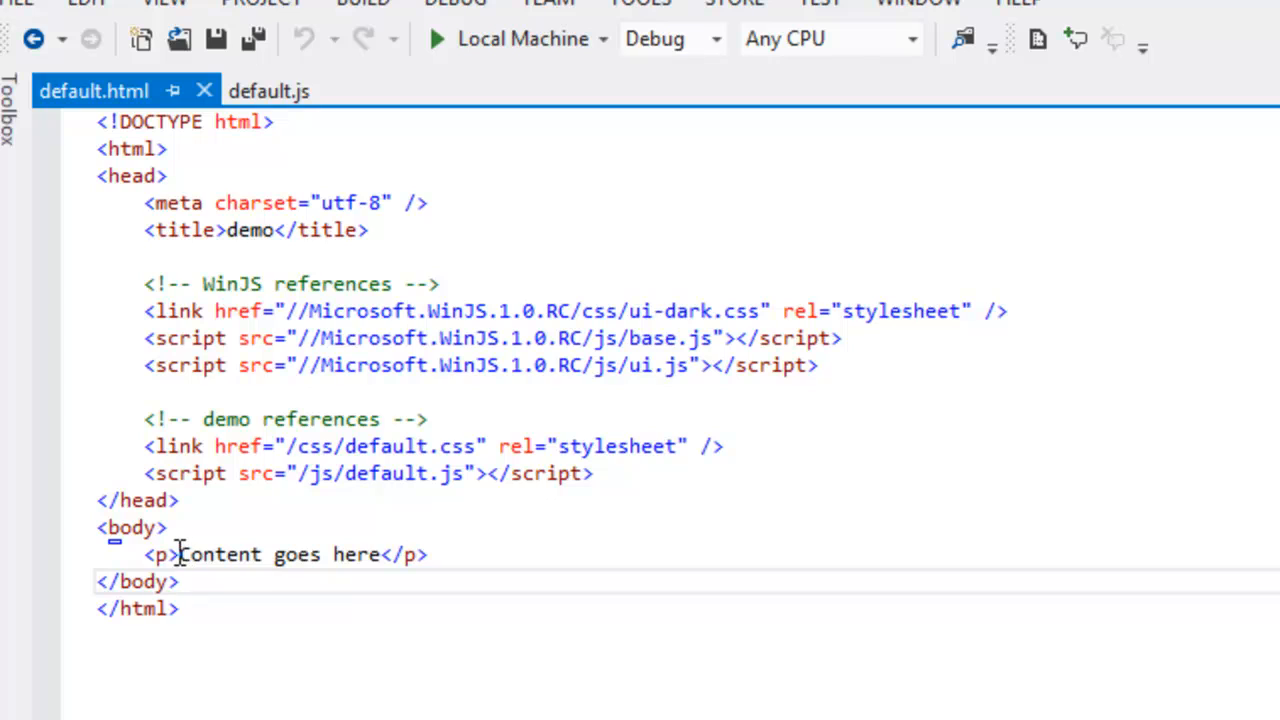
drag(179, 554, 380, 545)
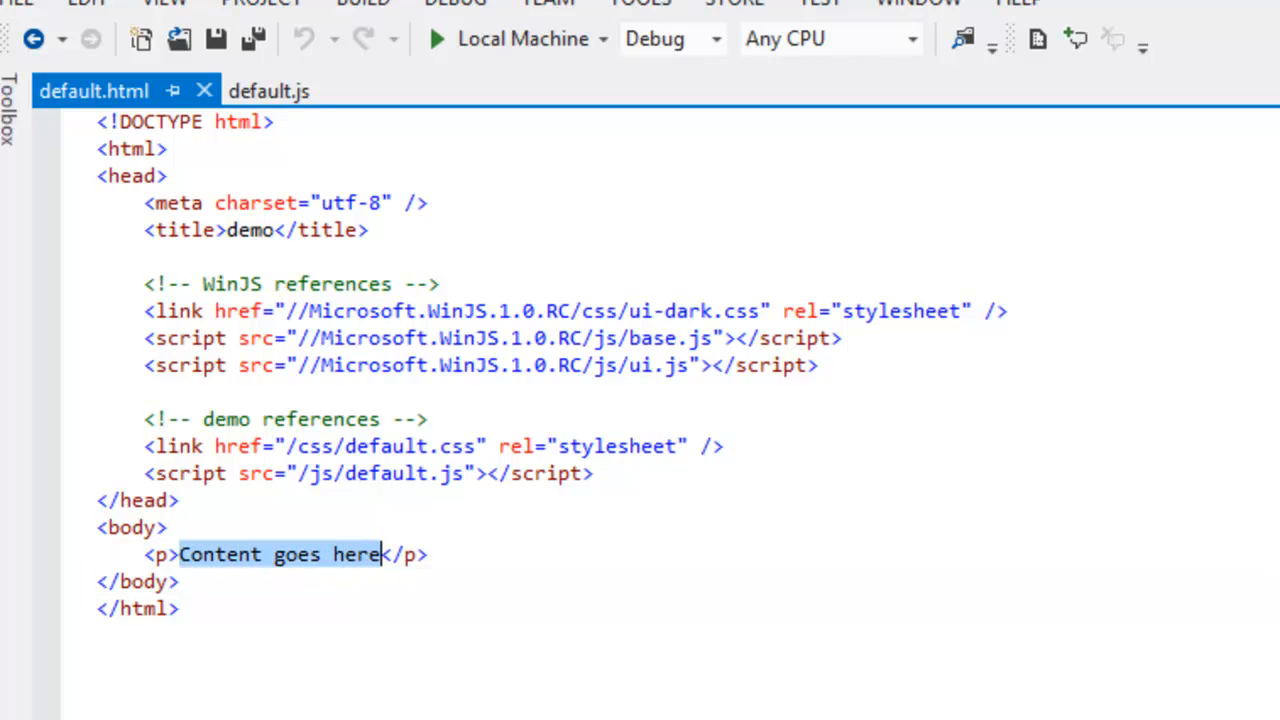
key(BackSpace)
- Replace the paragraph's content with the text 'Just another program'
drag(266, 557, 194, 556)
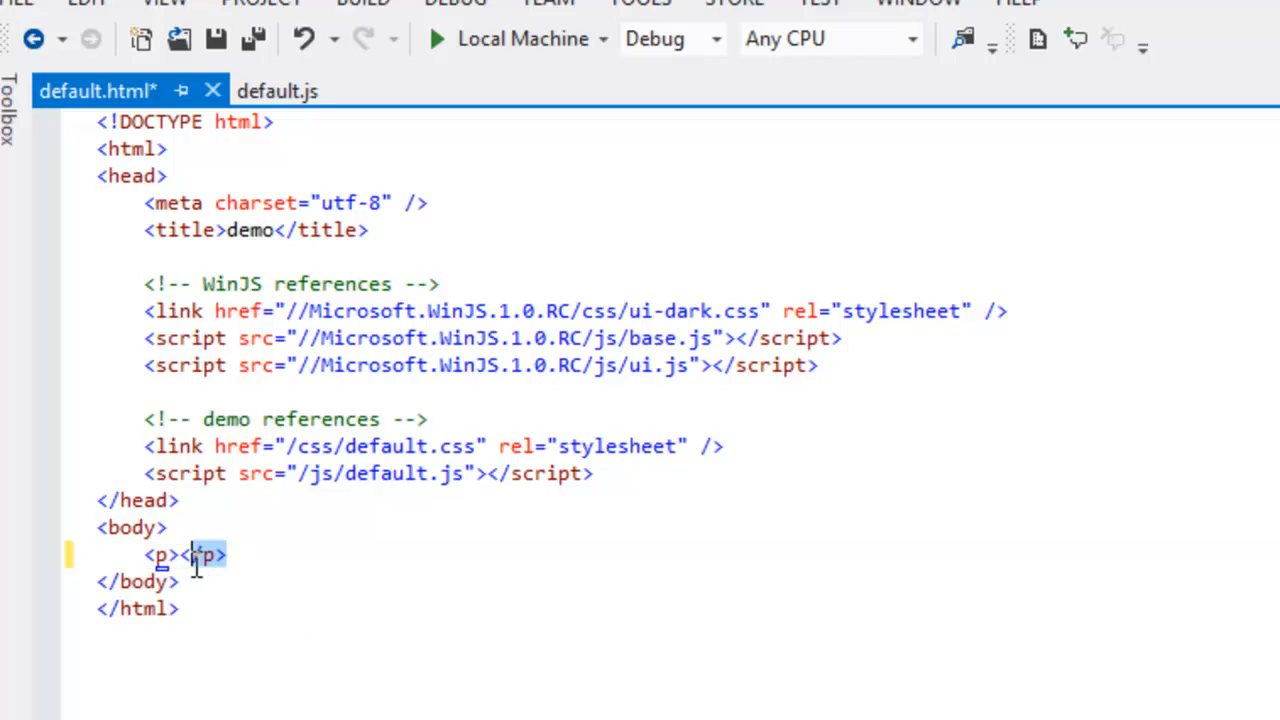
click(180, 556)
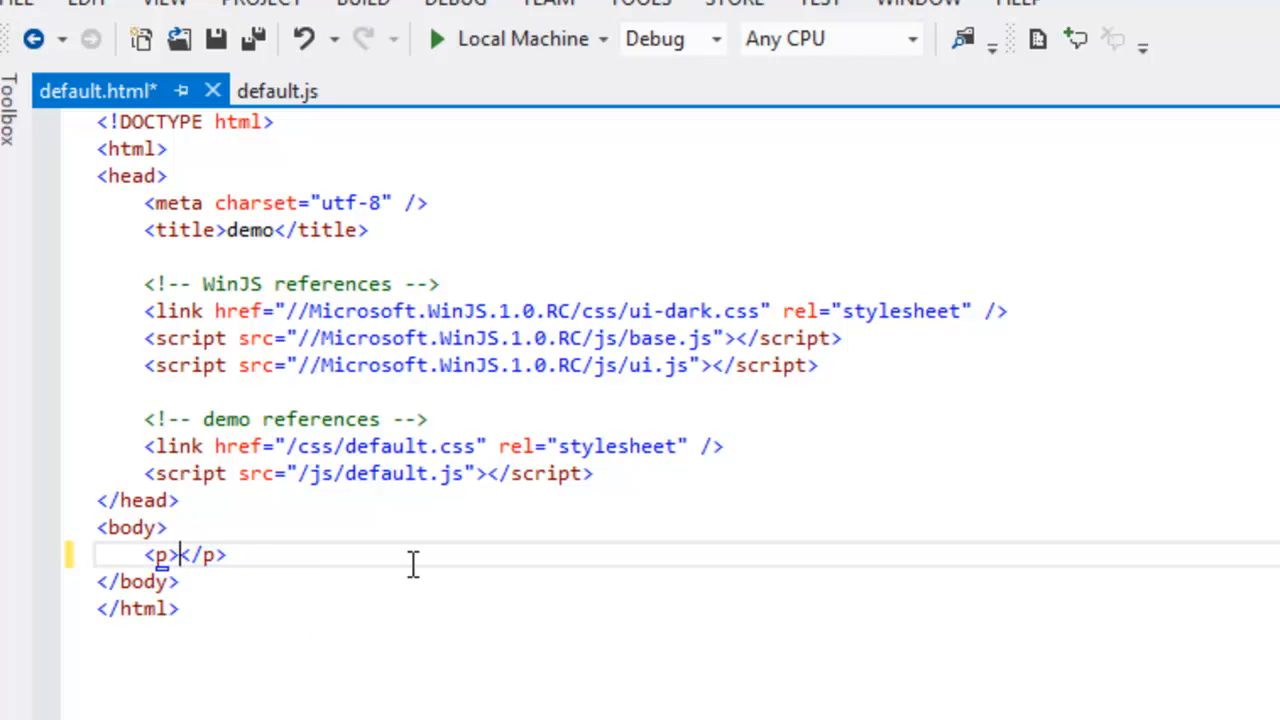
text(Just another )
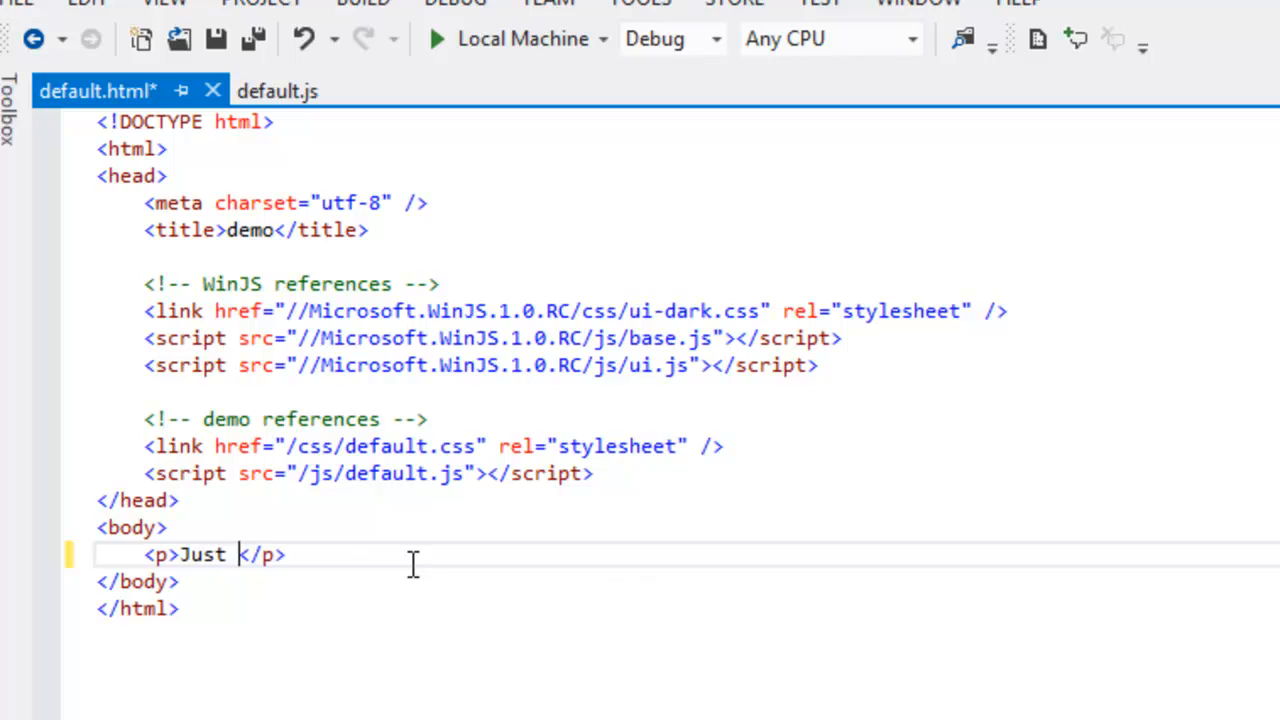
text(program)
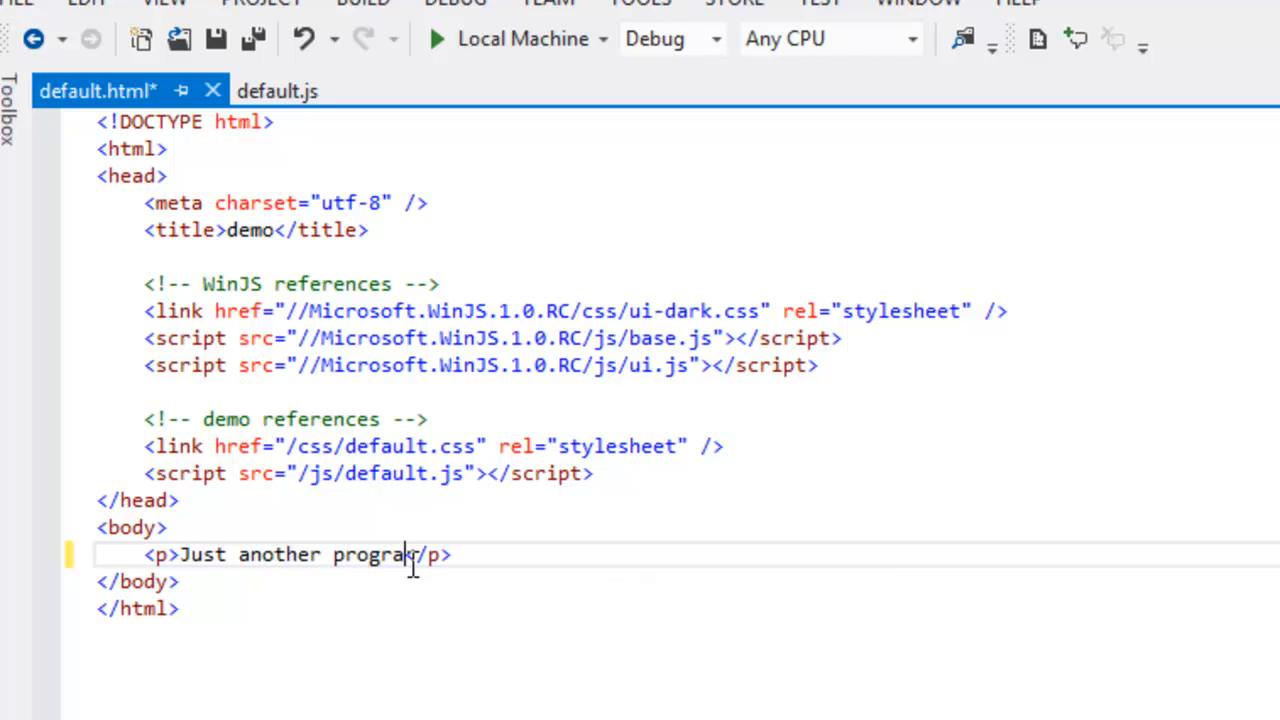
- Add an h1 heading reading 'Hello World' on a new line above the paragraph in the body
key(Up)
key(Return)
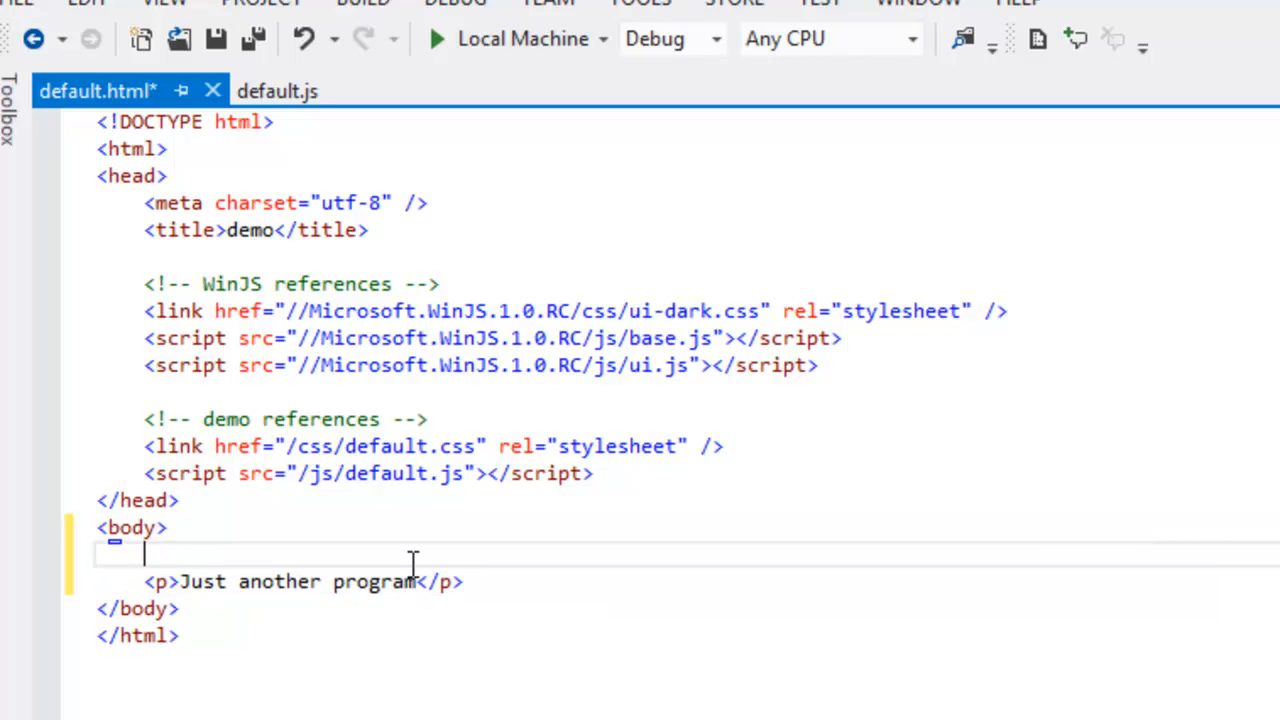
text(<h1>)
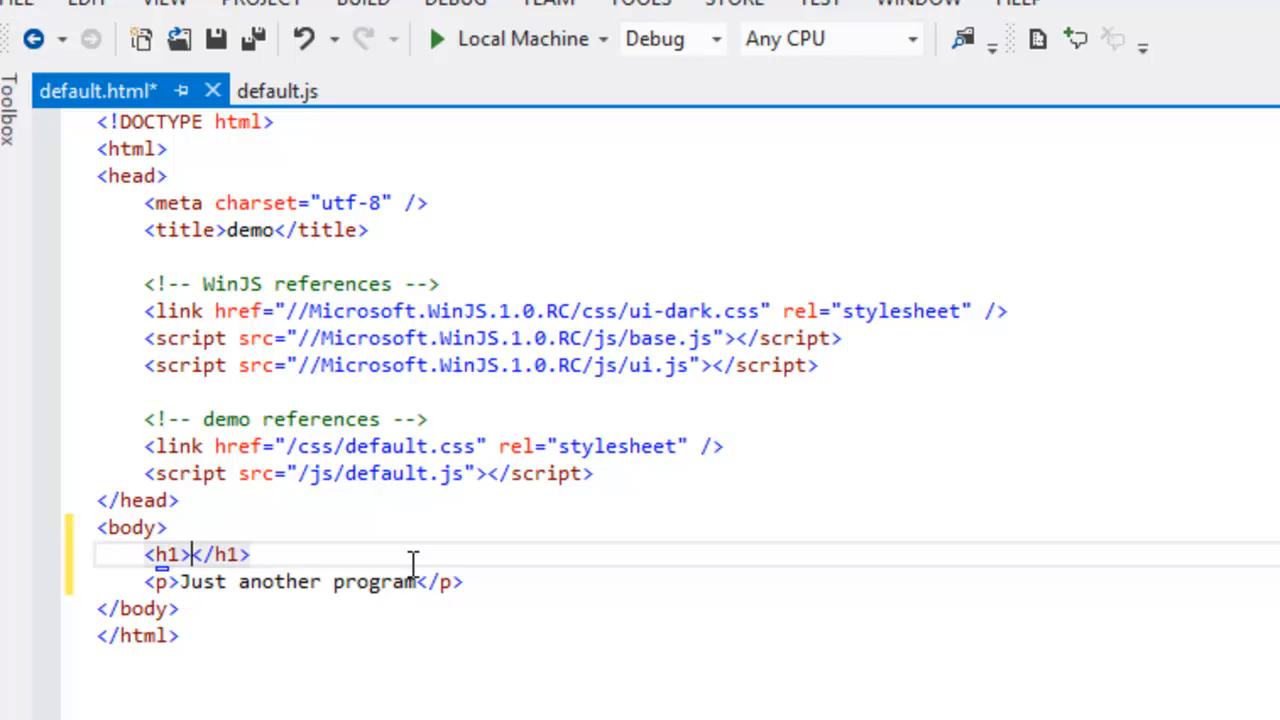
text(Hello W)
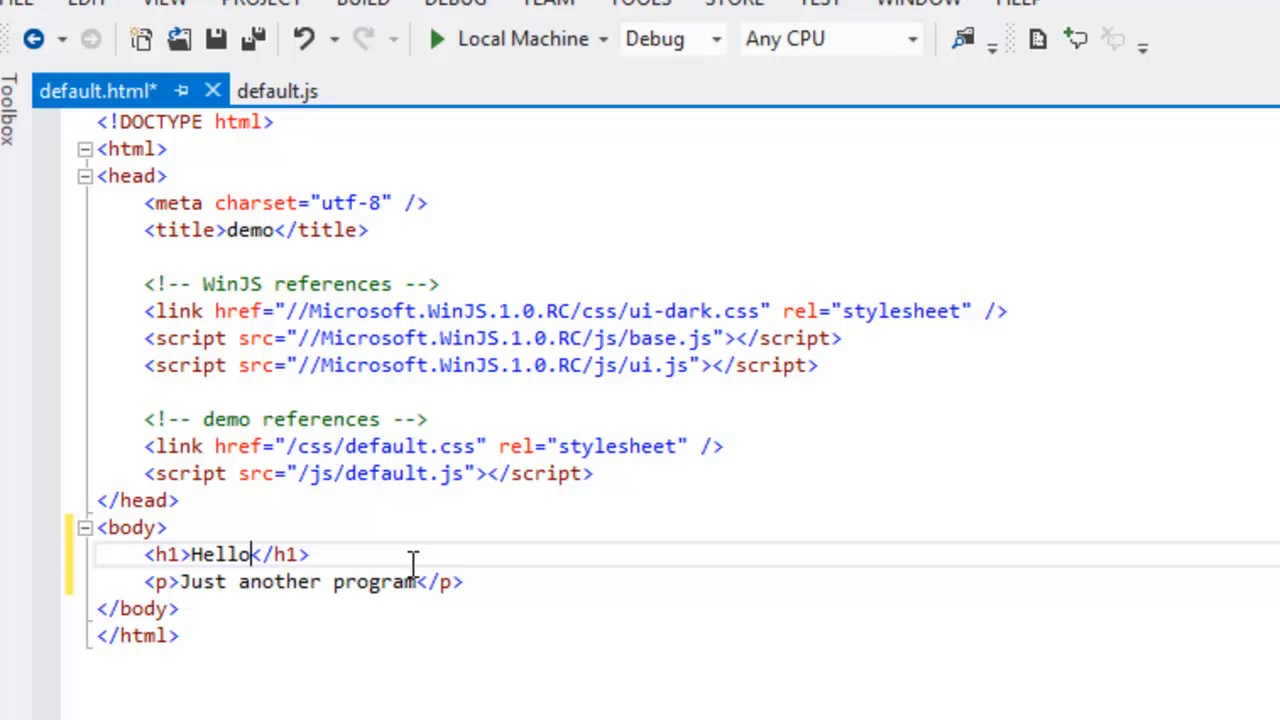
text(orld)
key(ctrl+End)
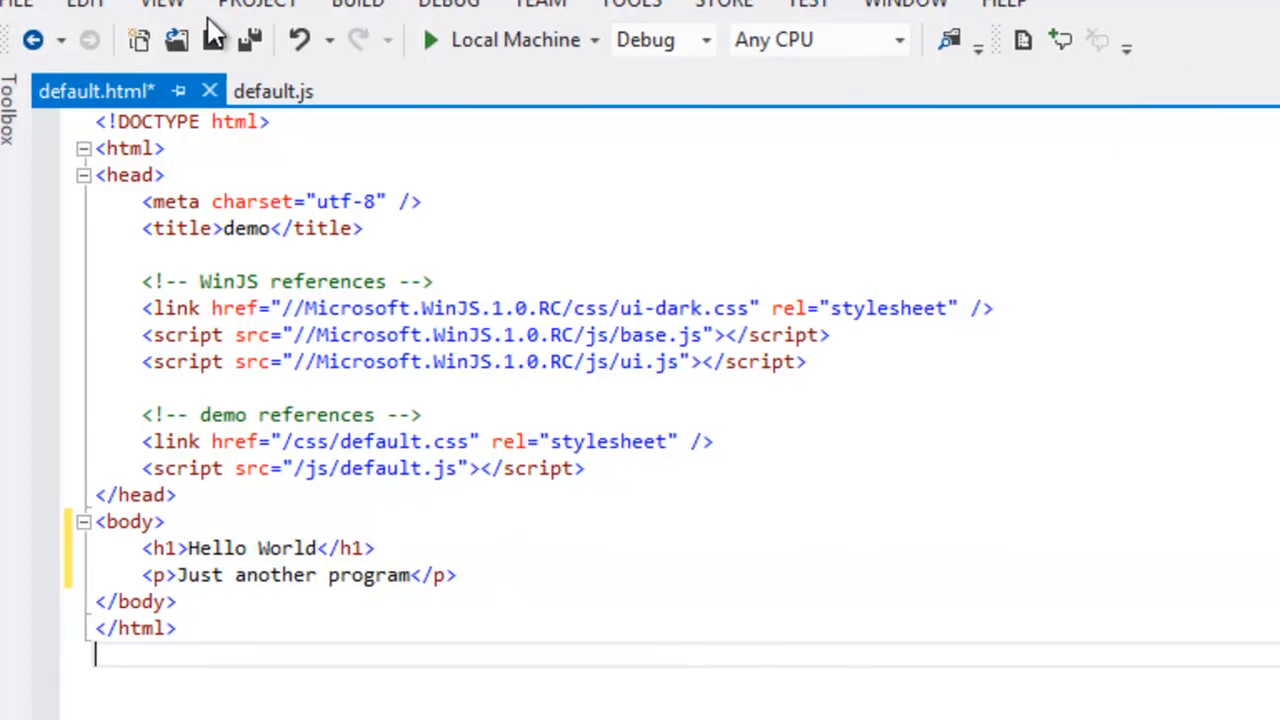
- Save default.html and start running the app on the Local Machine
click(222, 48)
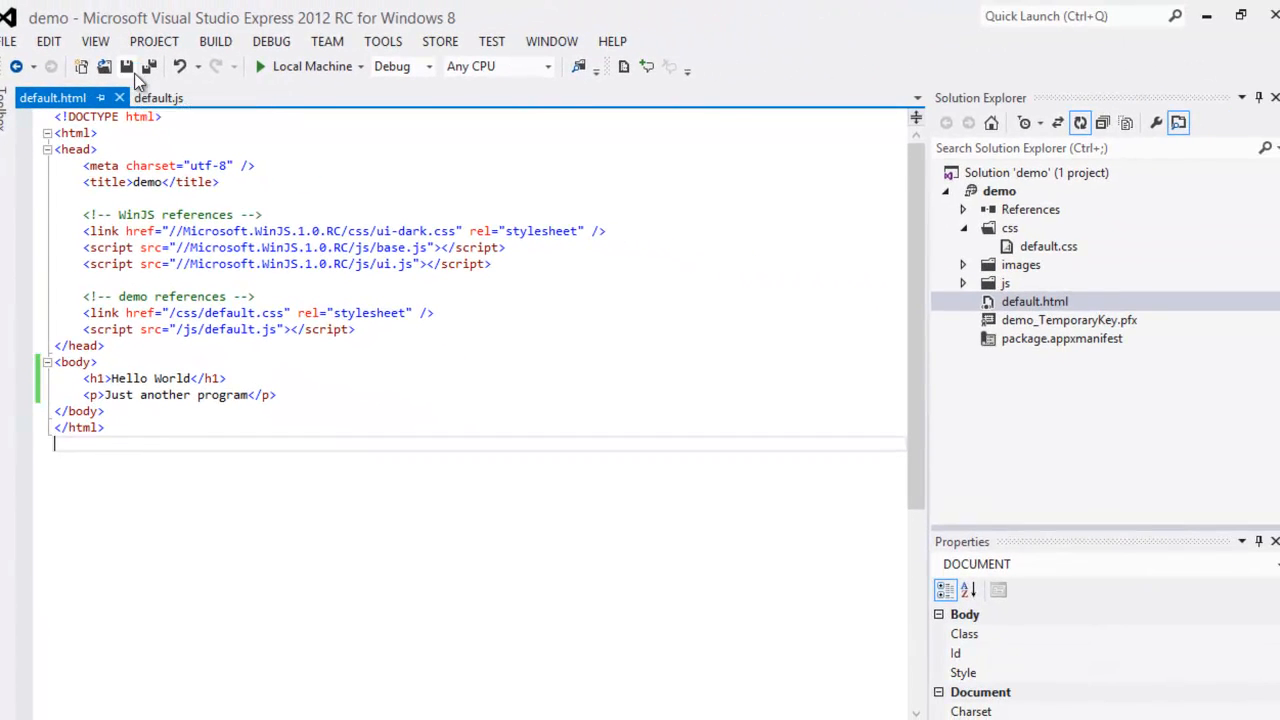
click(274, 72)
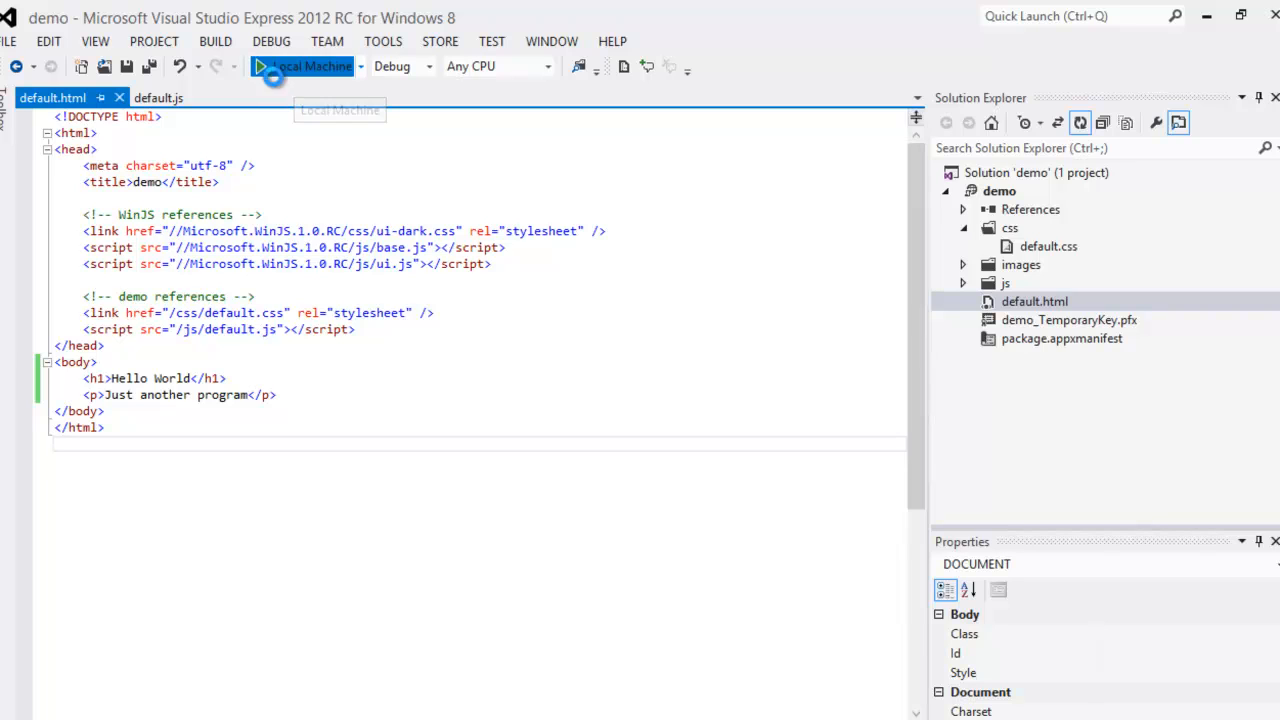